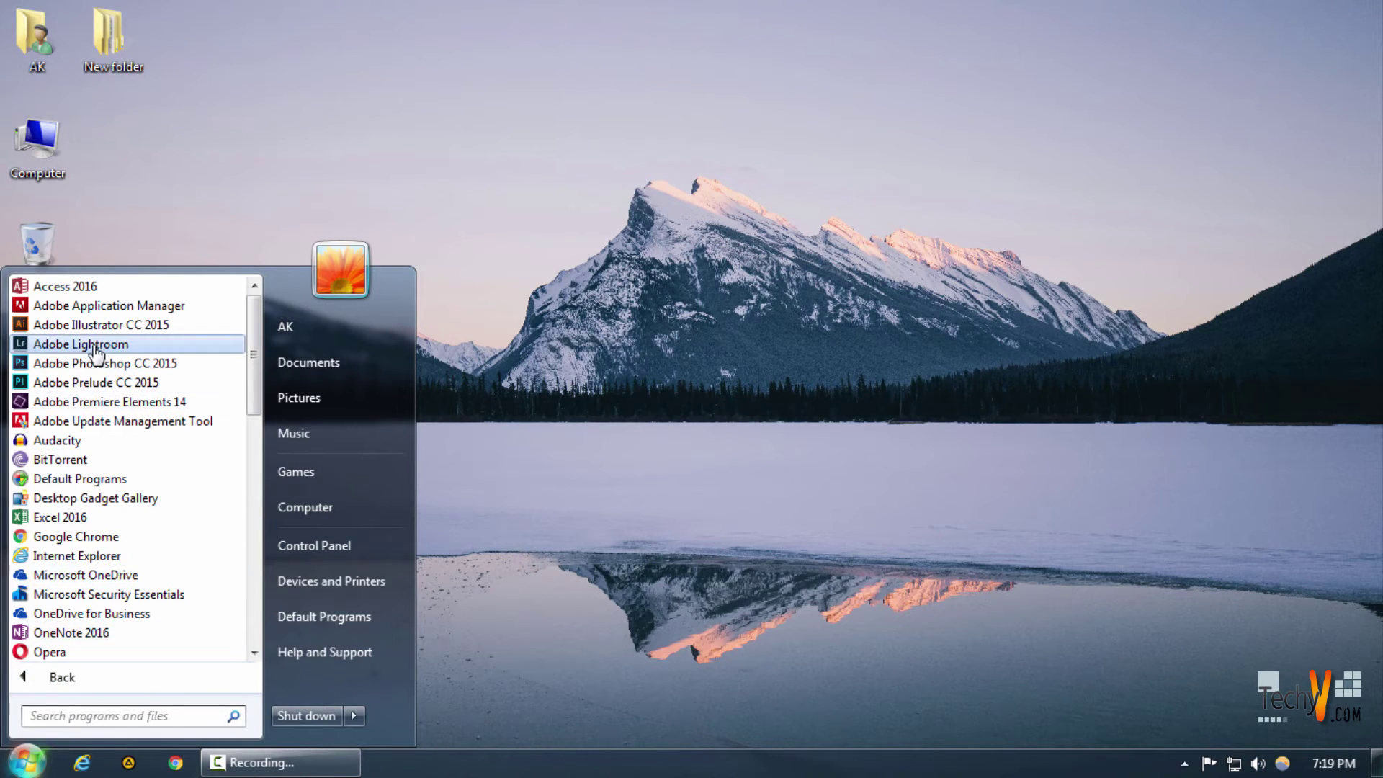
Step: Launch Adobe Lightroom CC 2015 from the Start menu's All Programs list
click(81, 345)
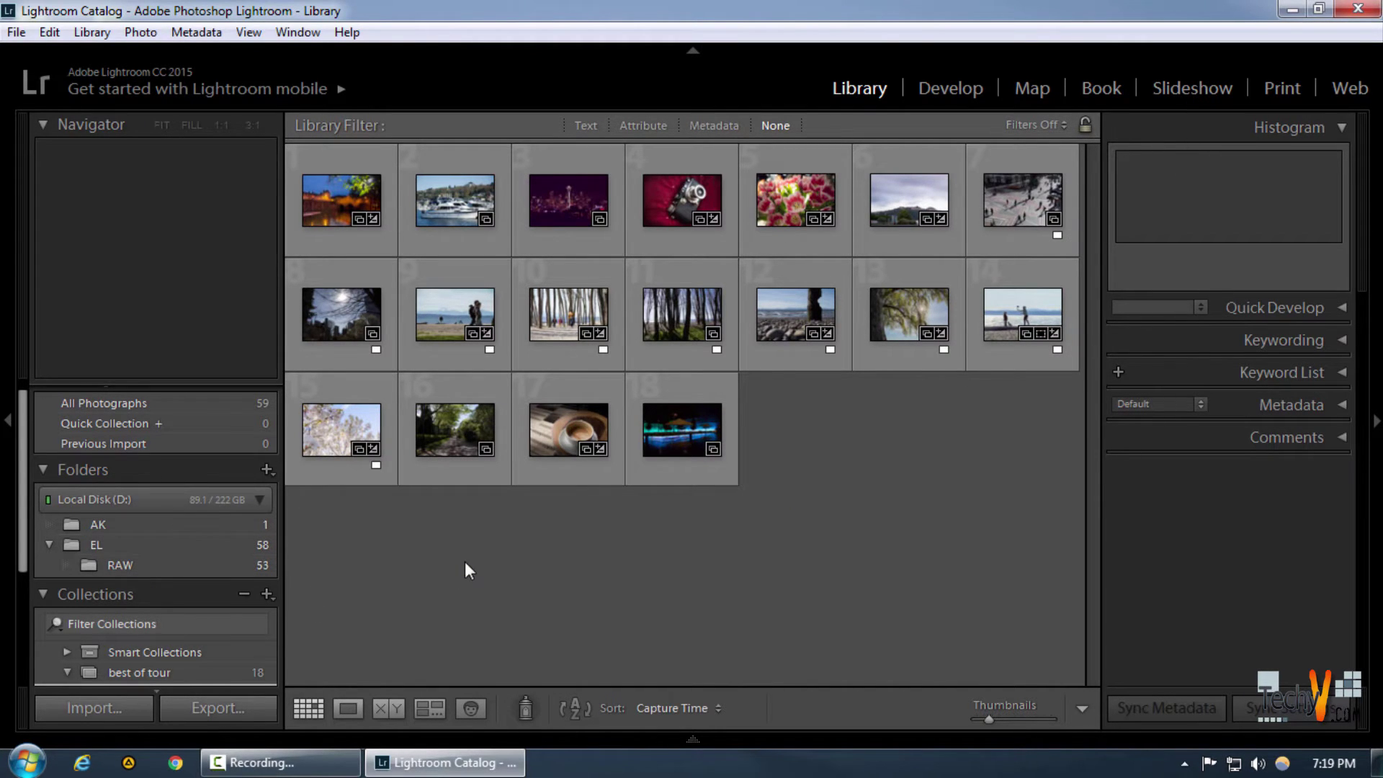
Step: Open the 'best of tour' collection in the Slideshow module
click(175, 667)
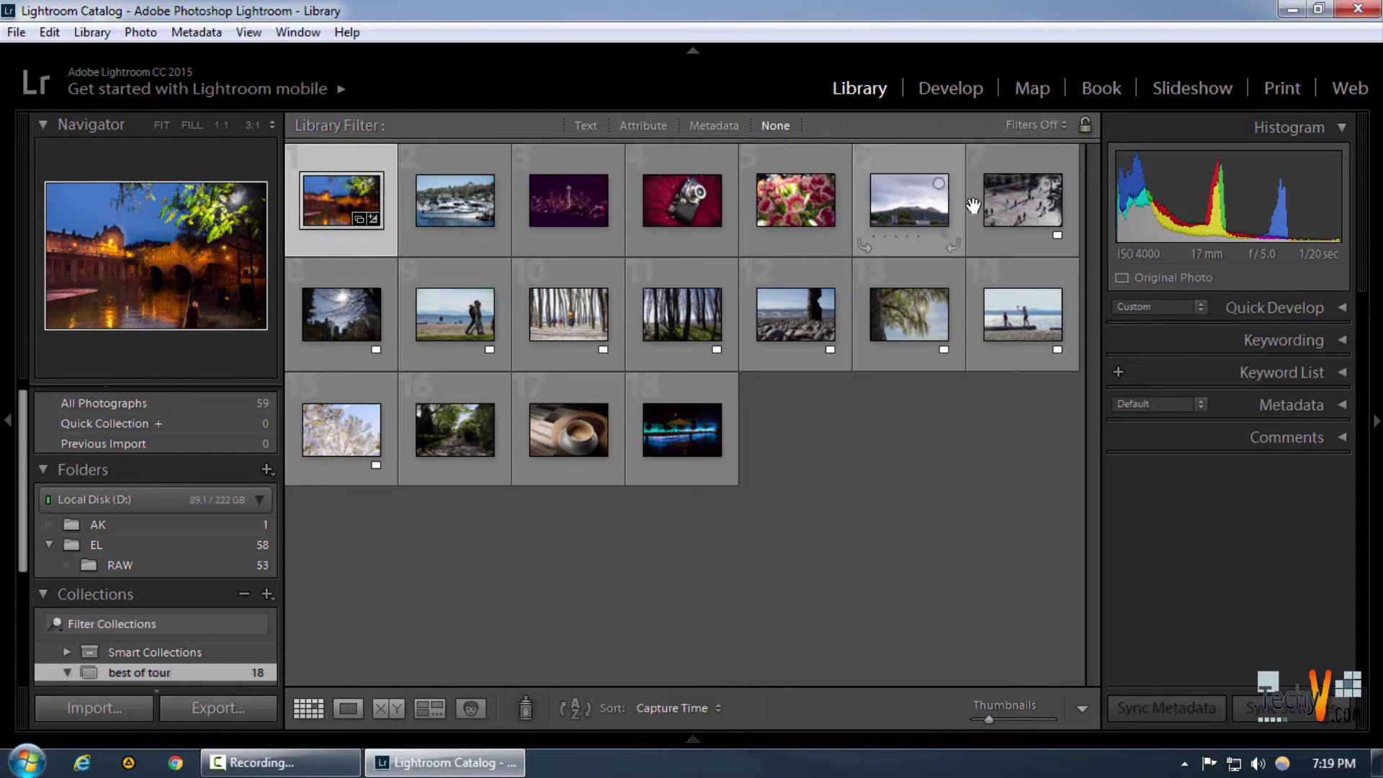
click(1172, 88)
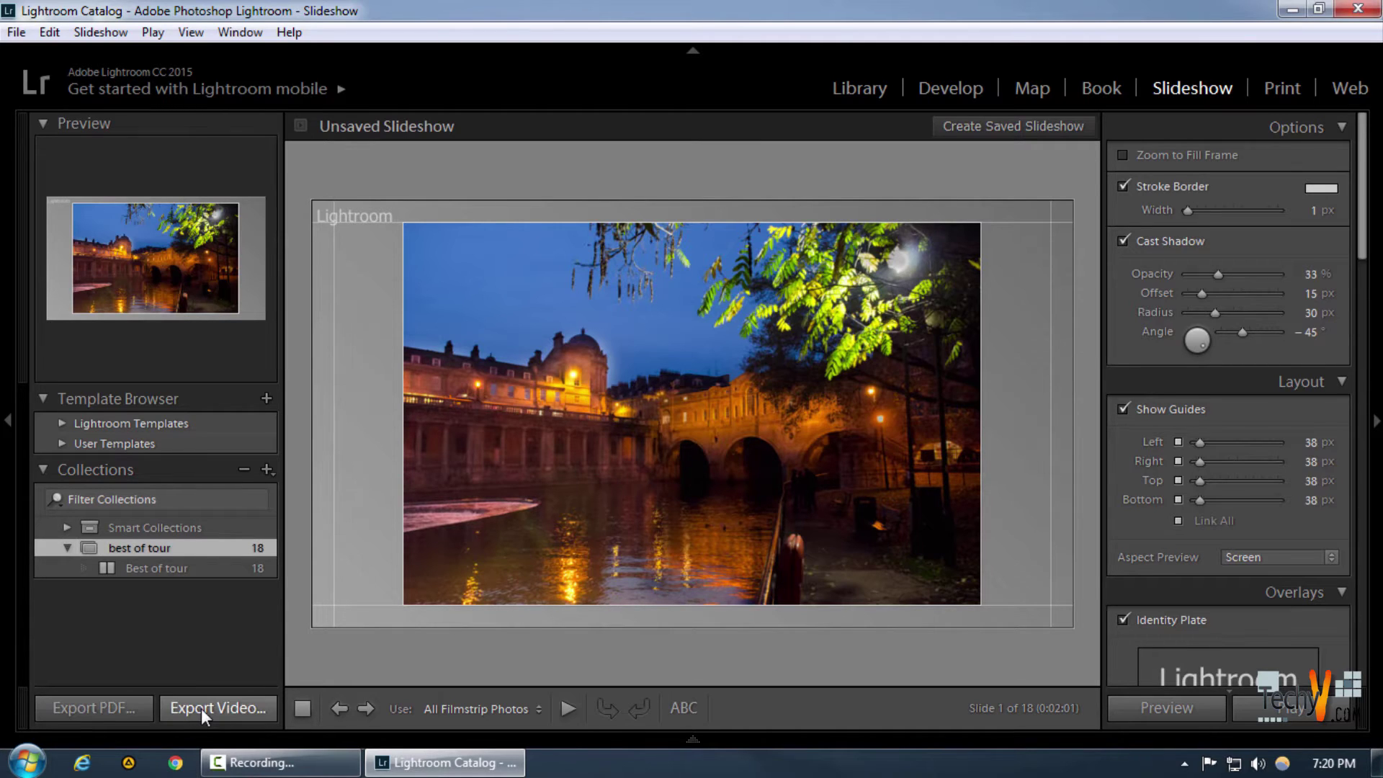
click(1152, 154)
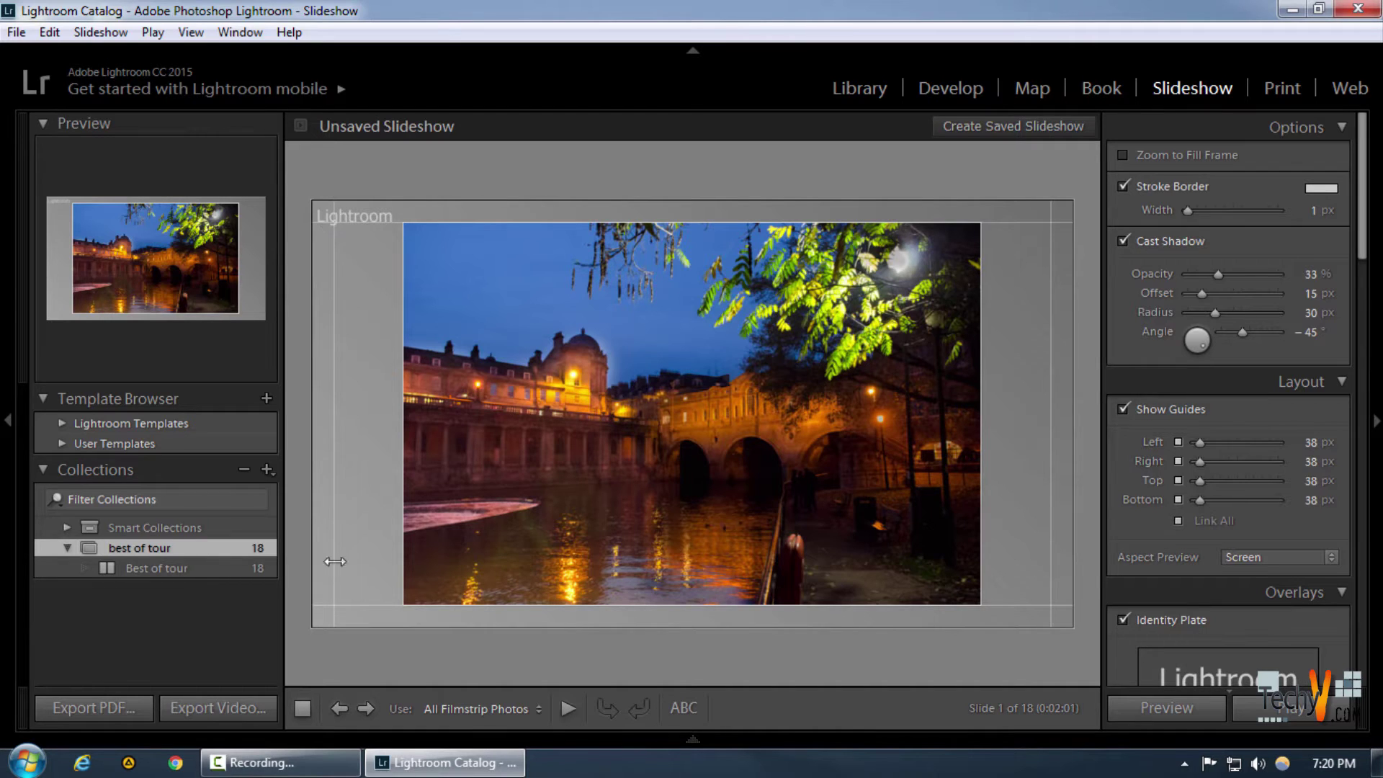
drag(336, 604, 332, 549)
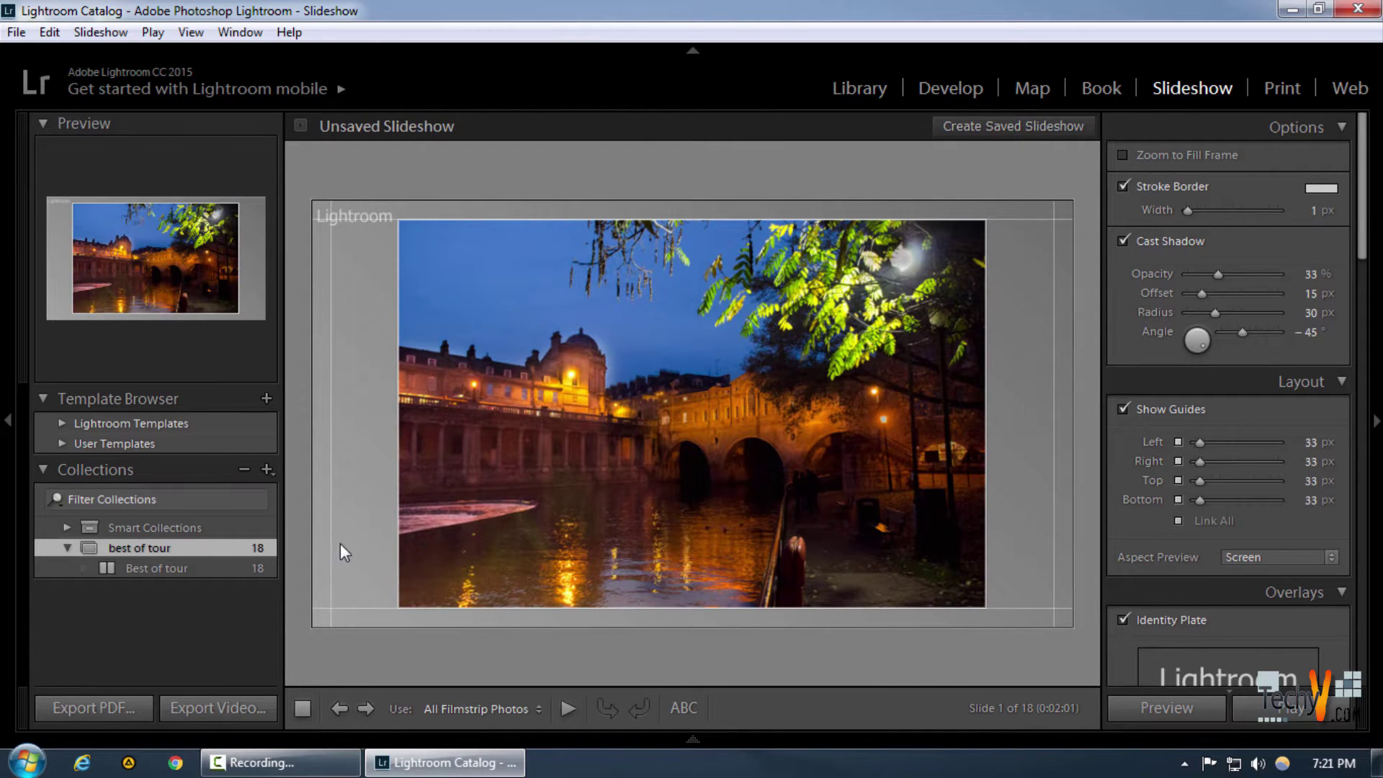
key(ctrl+z)
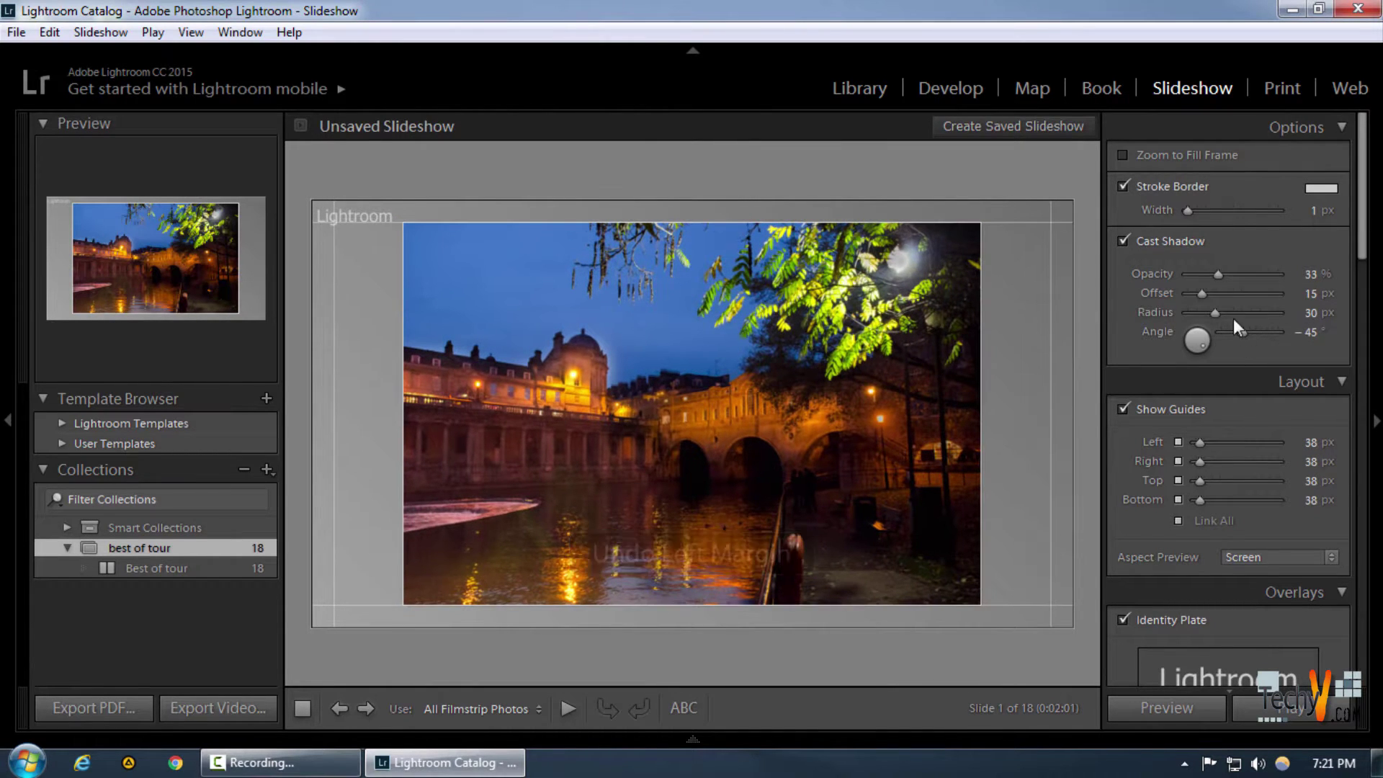
click(1169, 240)
click(1166, 240)
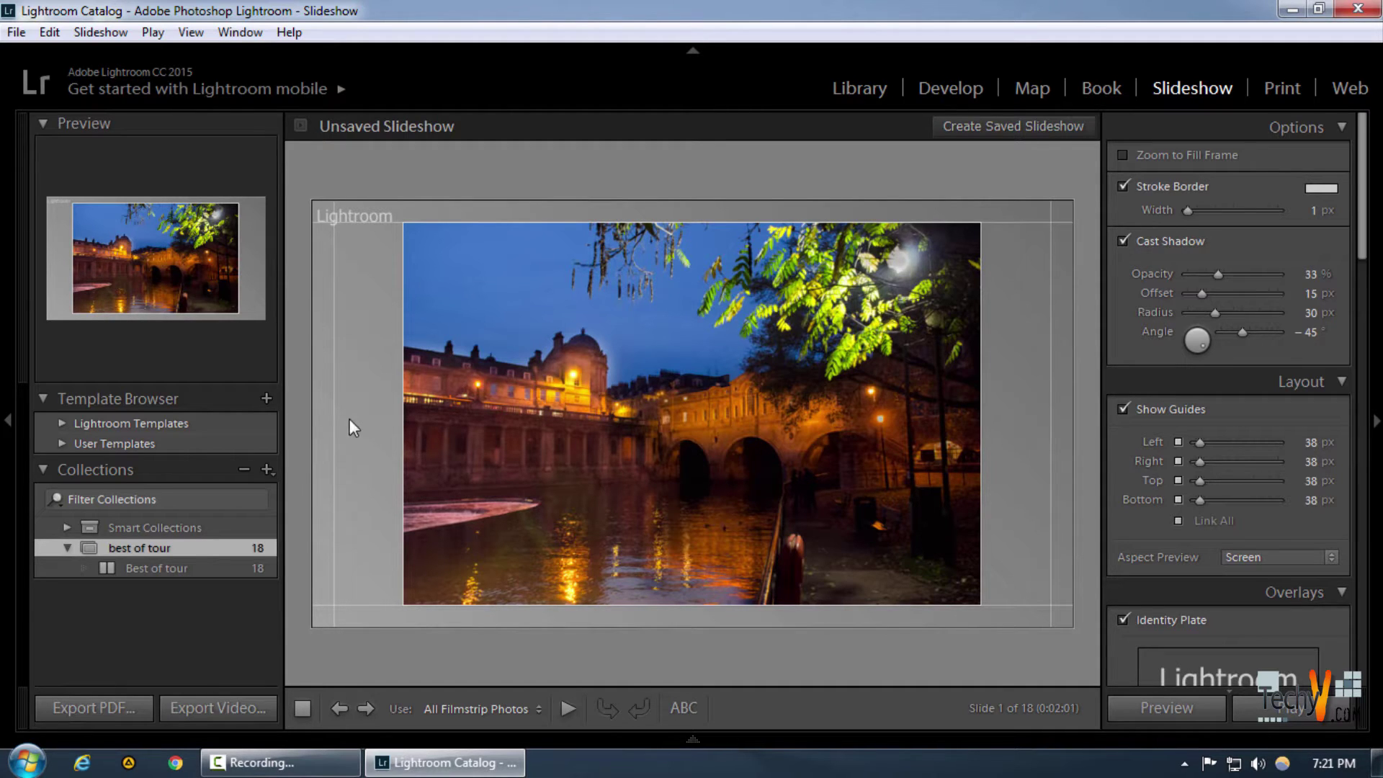
Step: Turn off Cast Shadow, then restore all slide margins to 38 px after trying the Layout sliders
click(1169, 242)
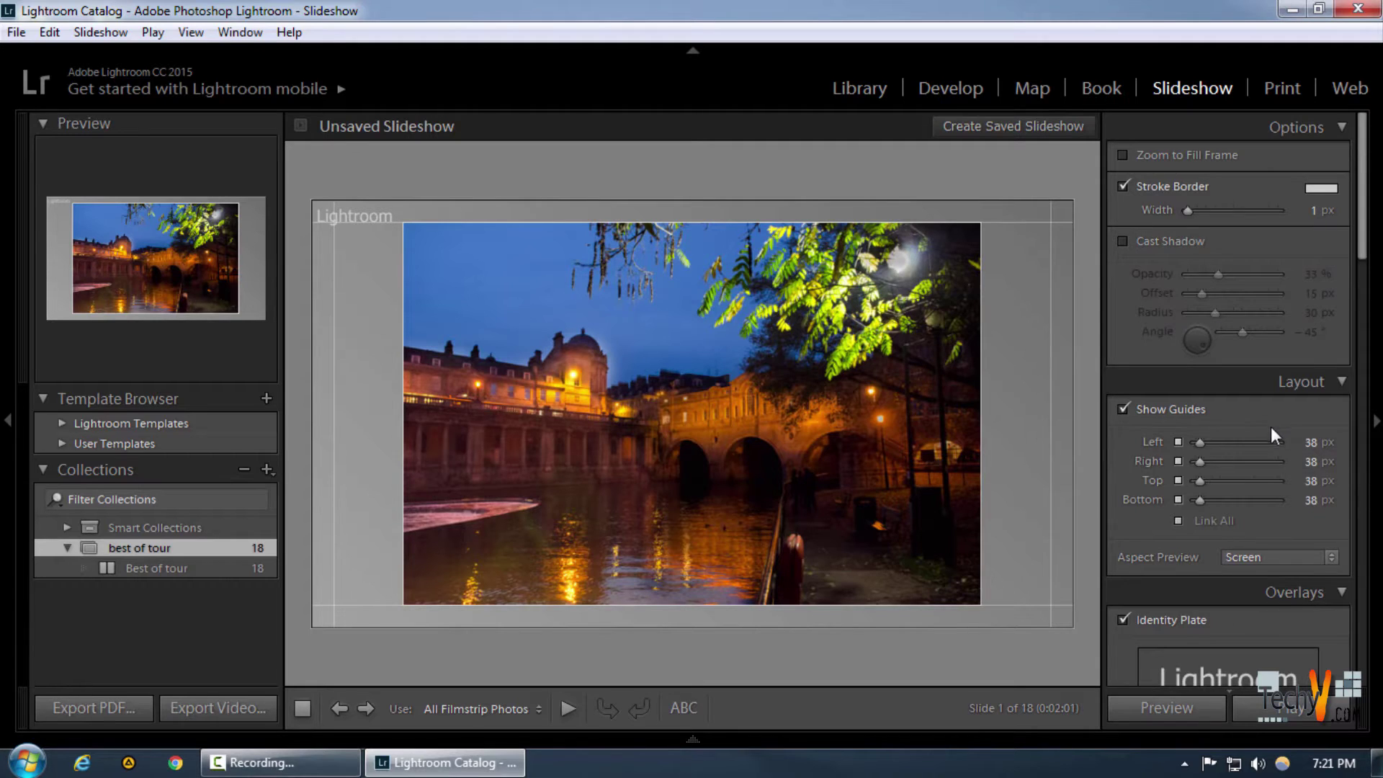
scroll(1269, 425, down, 3)
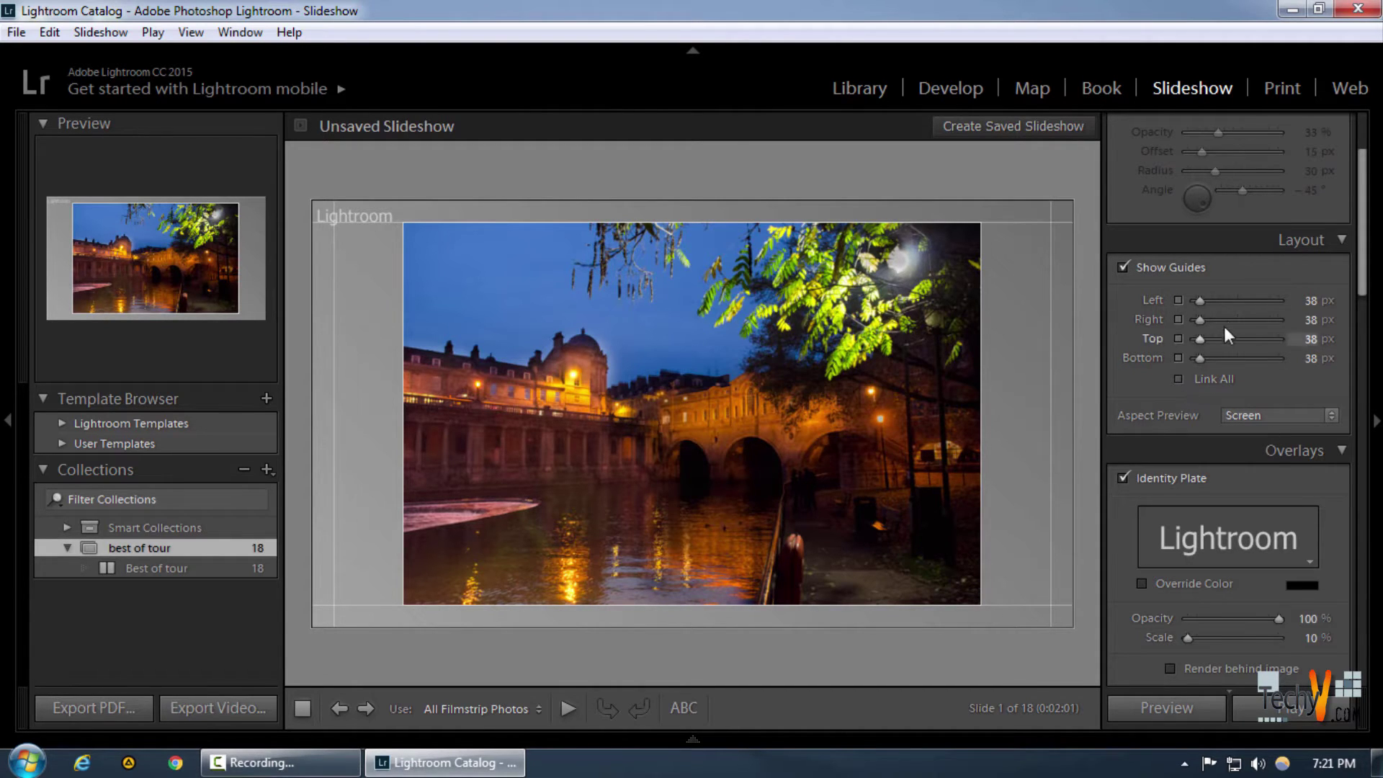
mouse_move(1200, 359)
mouse_down()
mouse_move(1250, 359)
mouse_move(1182, 355)
mouse_up()
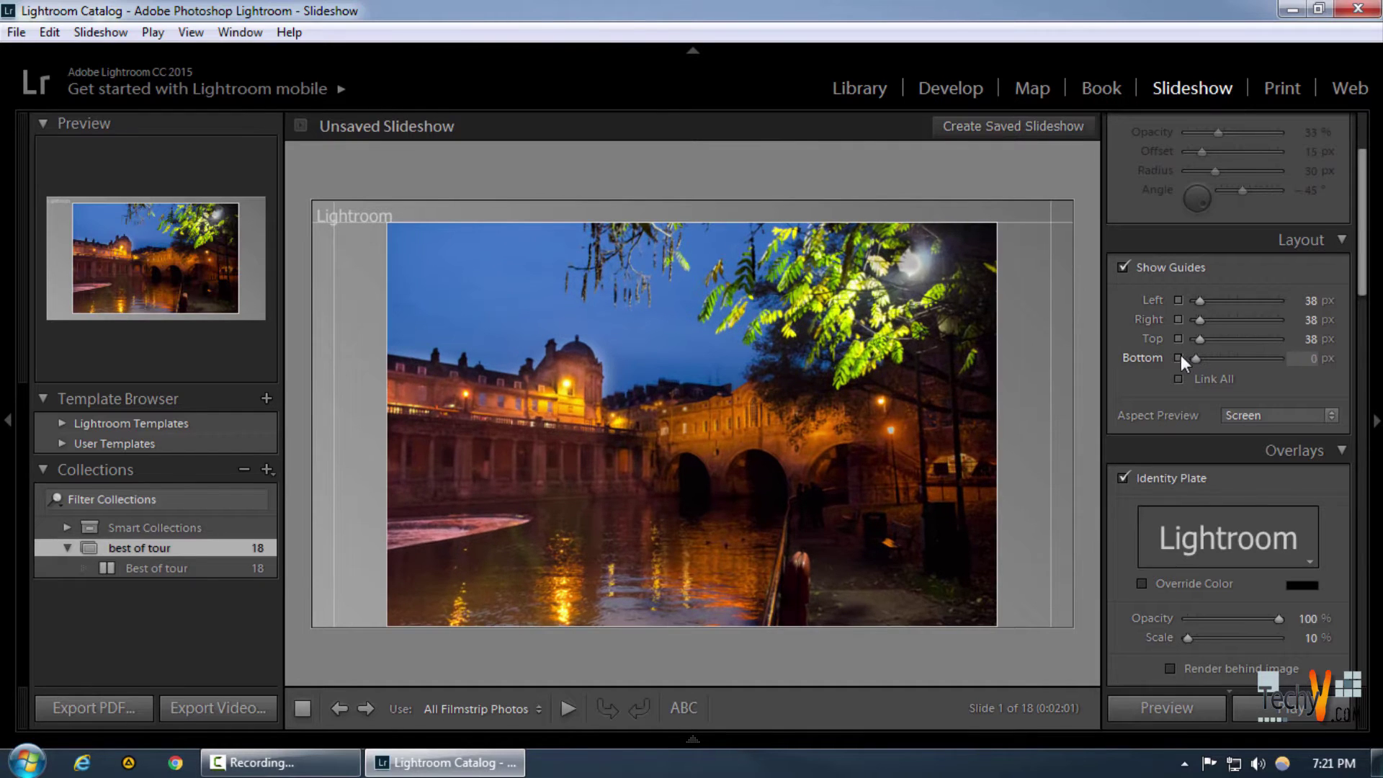
mouse_move(1199, 301)
mouse_down()
mouse_move(1243, 302)
mouse_move(1178, 300)
mouse_up()
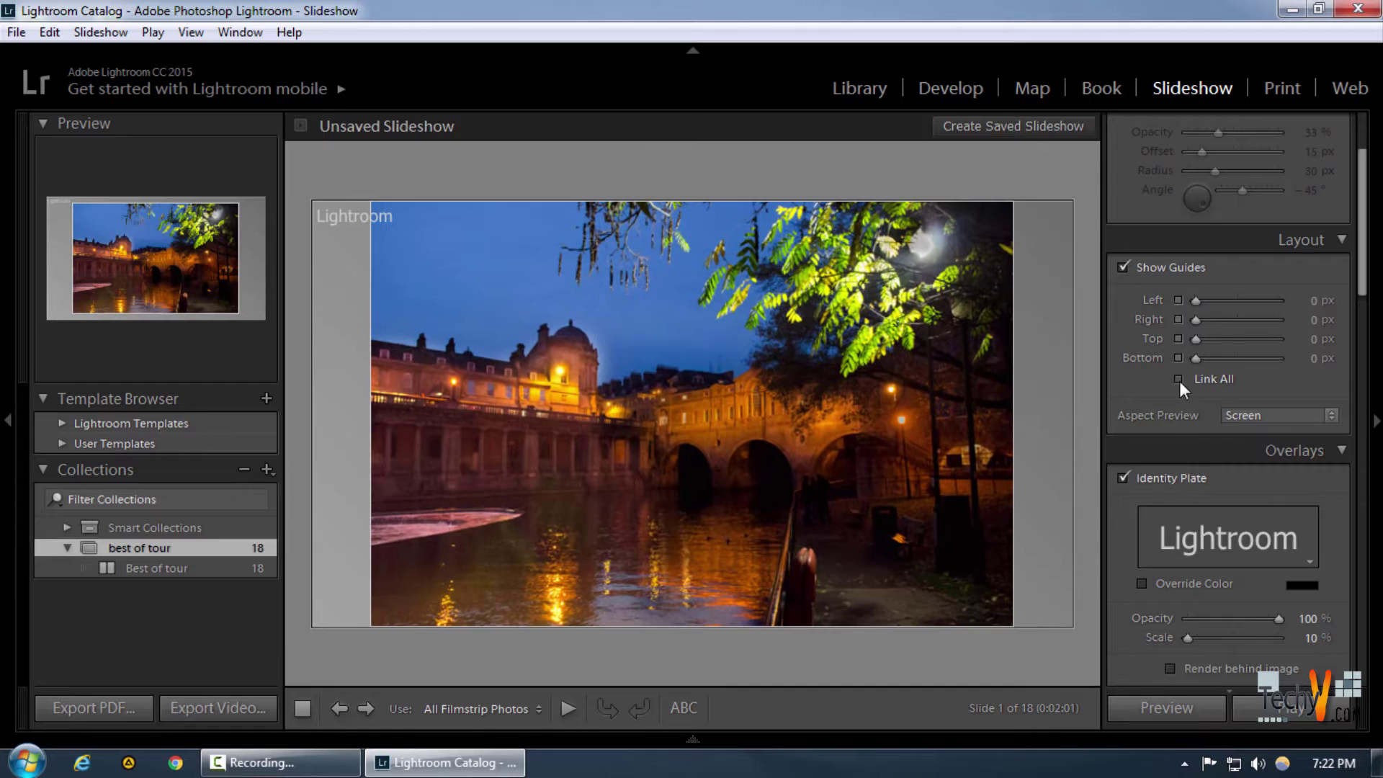
click(1179, 379)
scroll(1163, 209, up, 2)
key(ctrl+z)
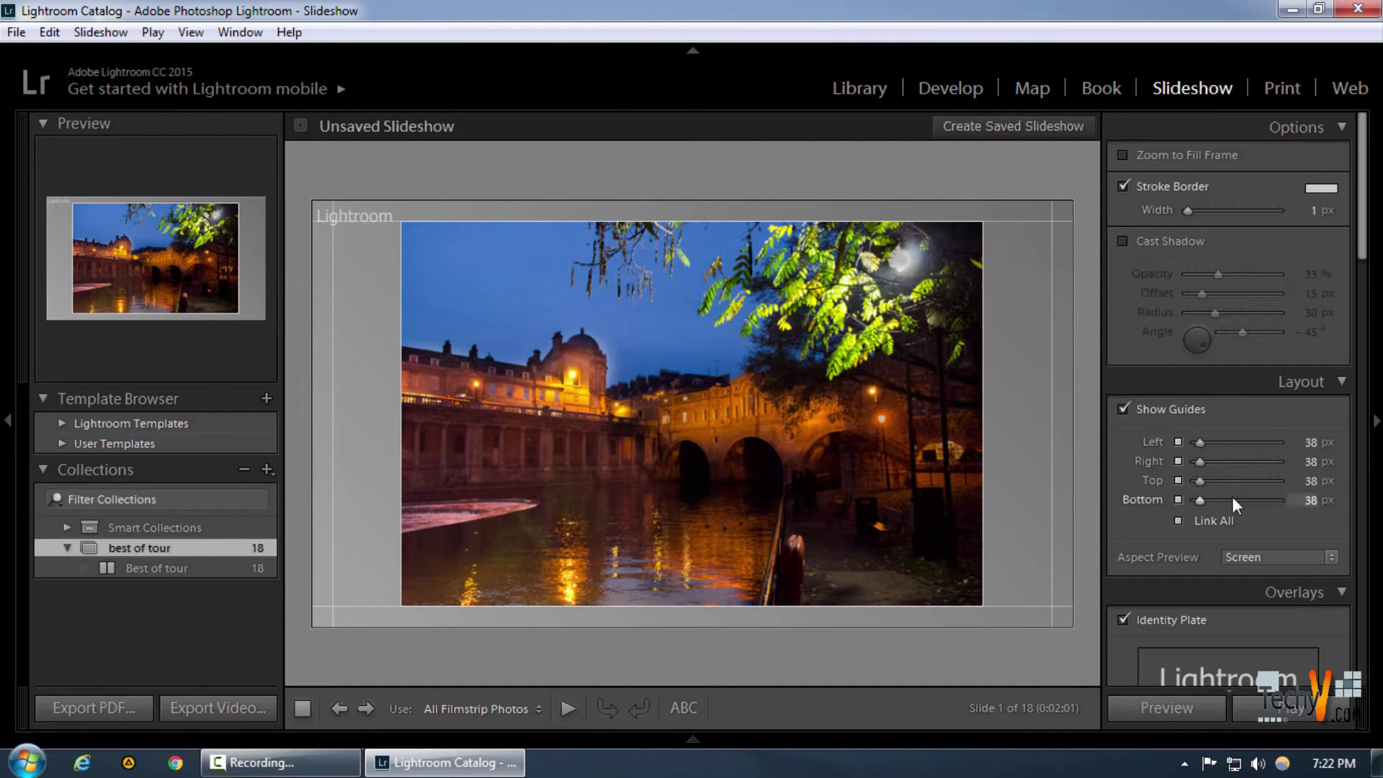
Step: Set the Layout panel's Aspect Preview to 16:9
scroll(1120, 508, down, 2)
click(1248, 418)
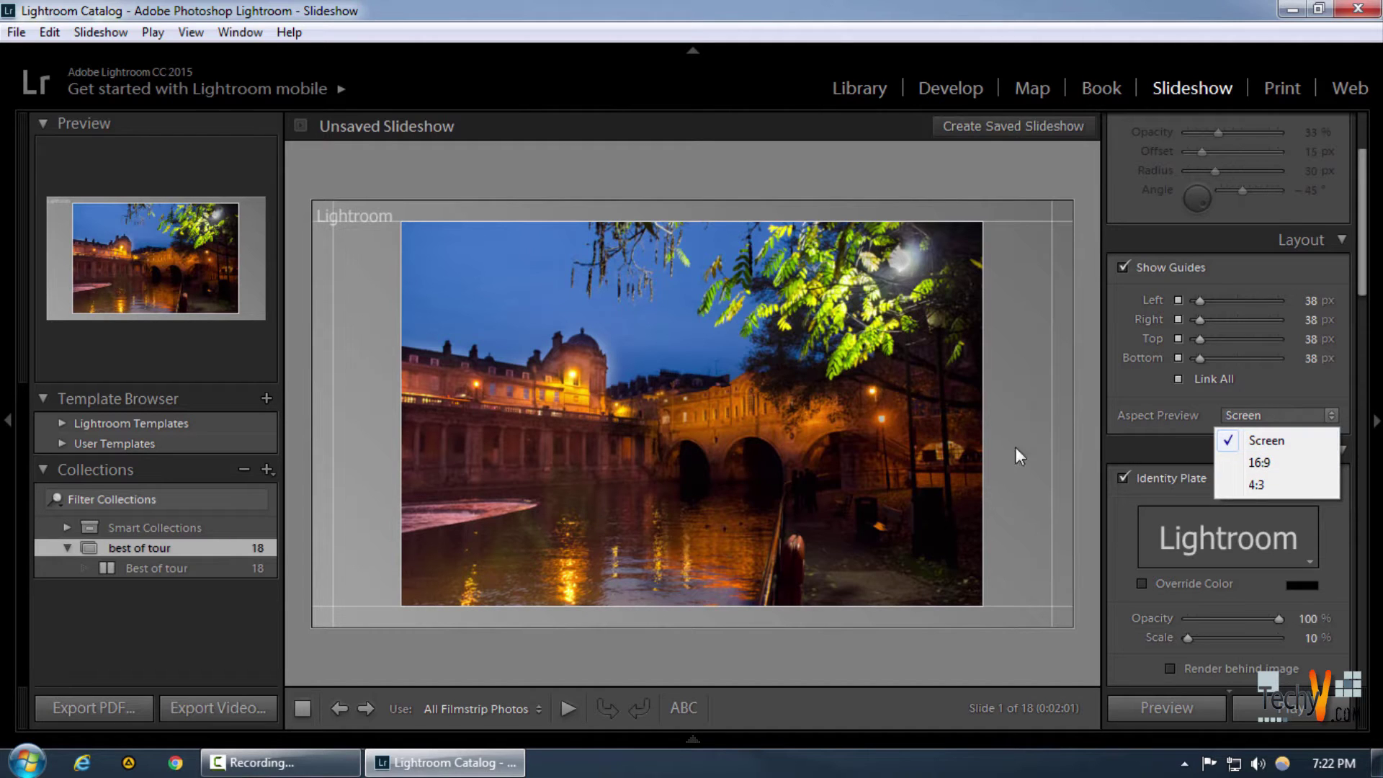
click(567, 9)
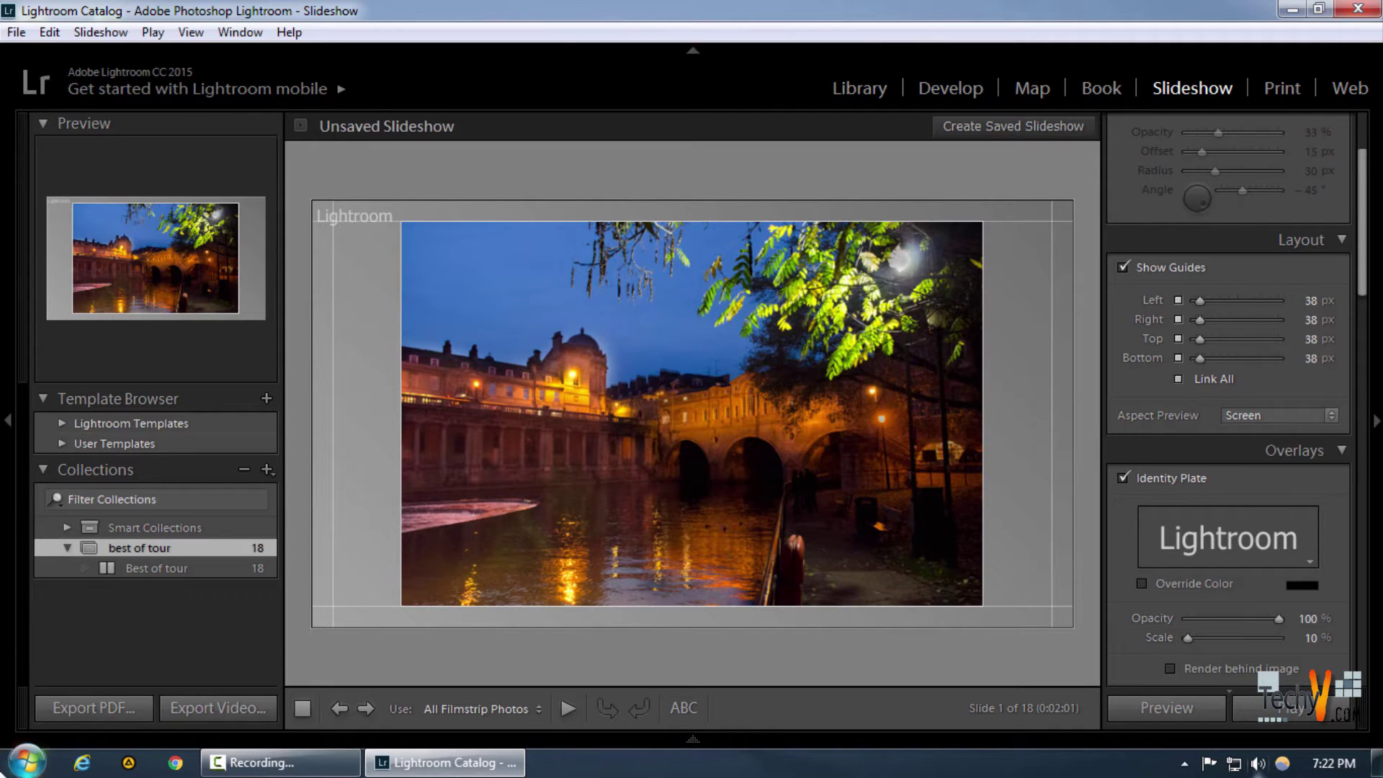
click(1268, 416)
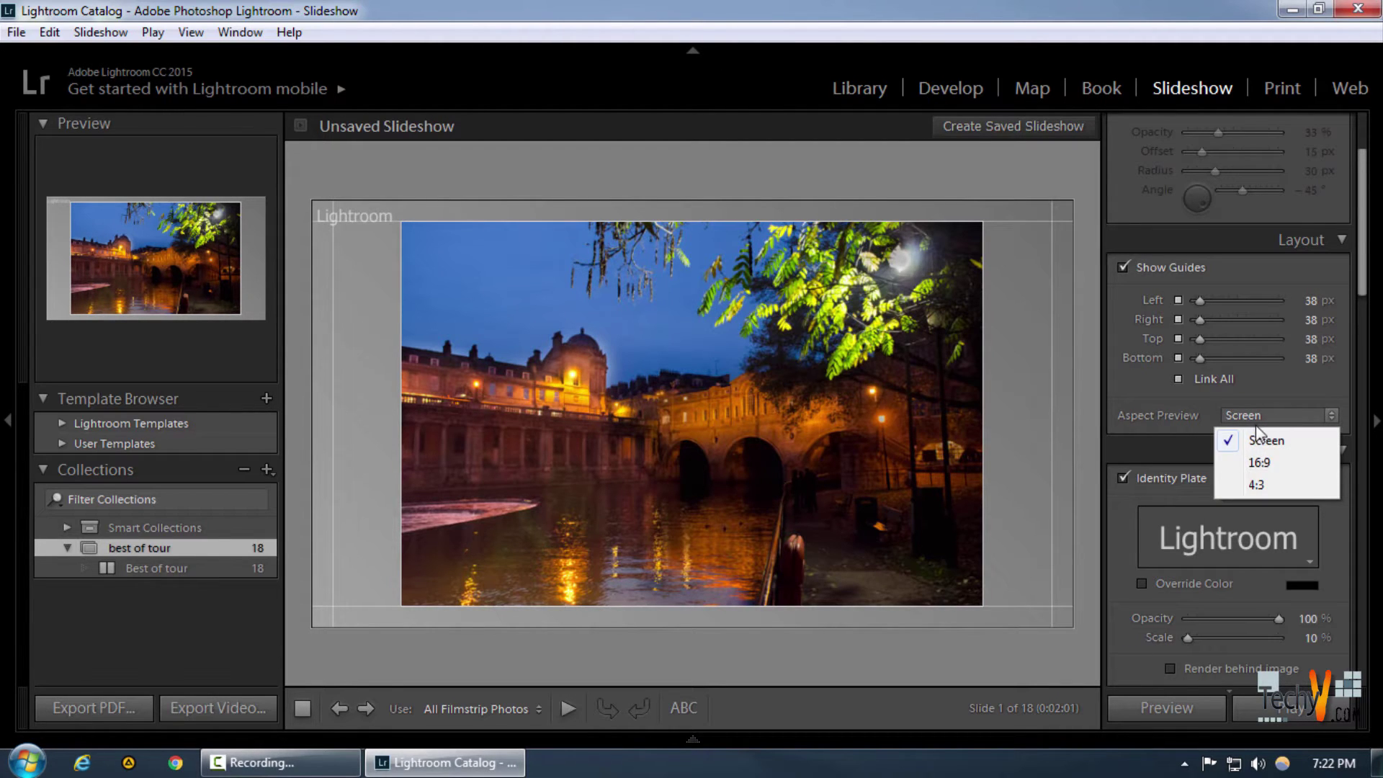
click(1261, 463)
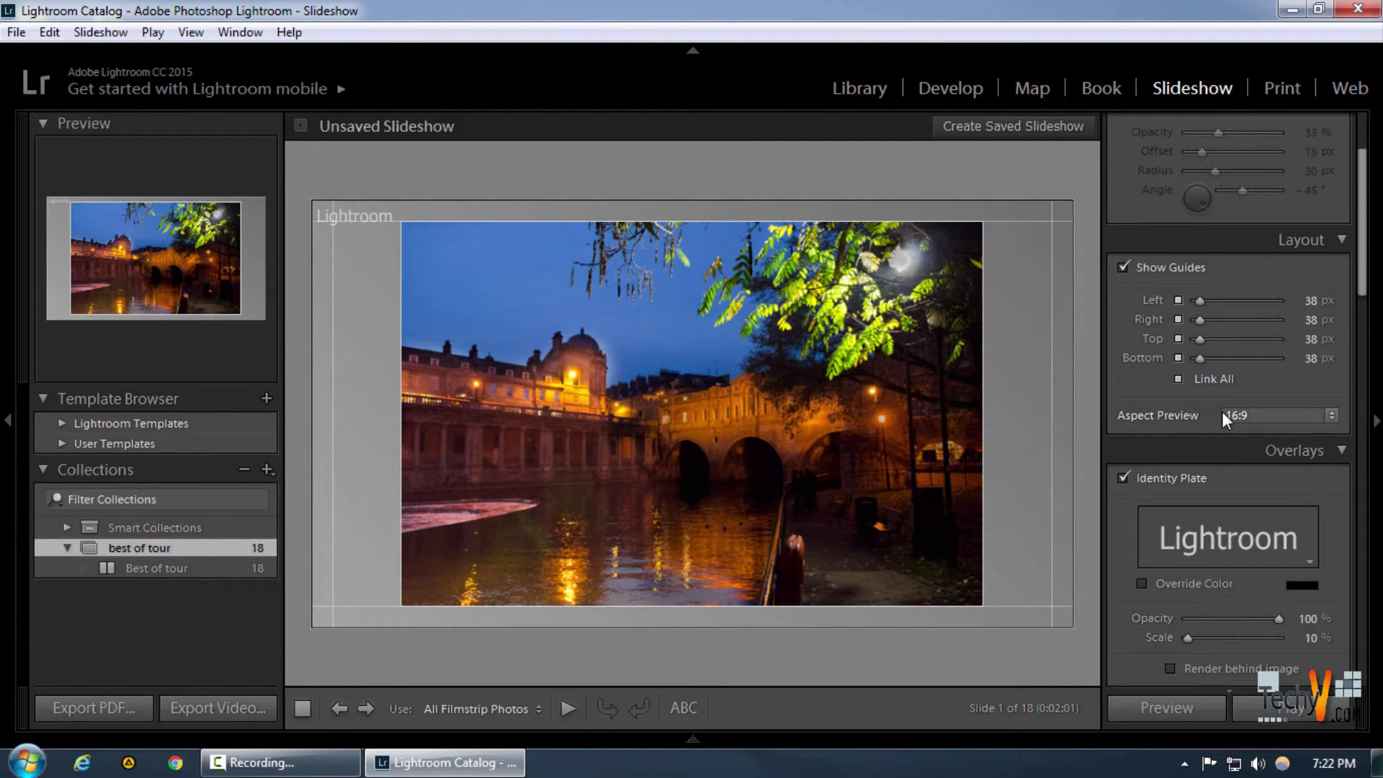
click(1263, 416)
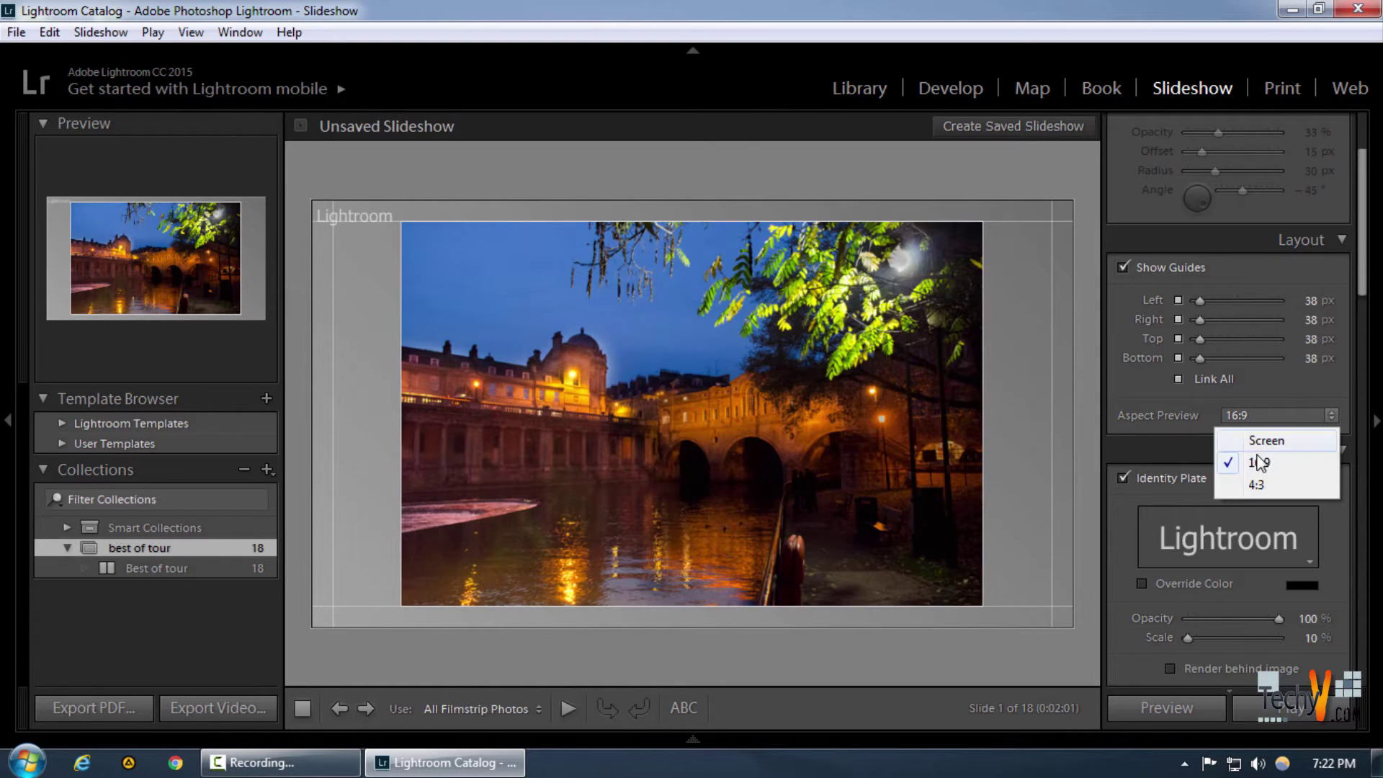
click(1253, 463)
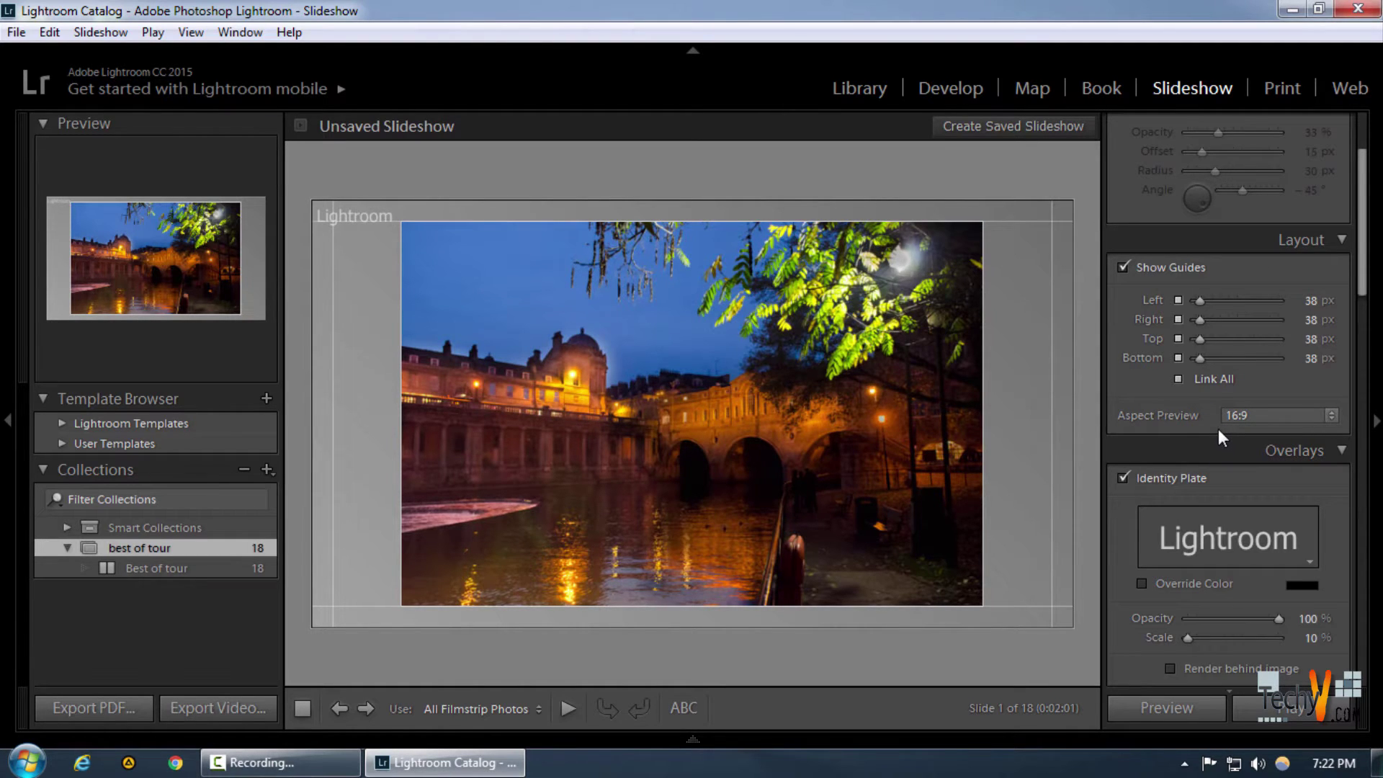
scroll(1207, 423, down, 4)
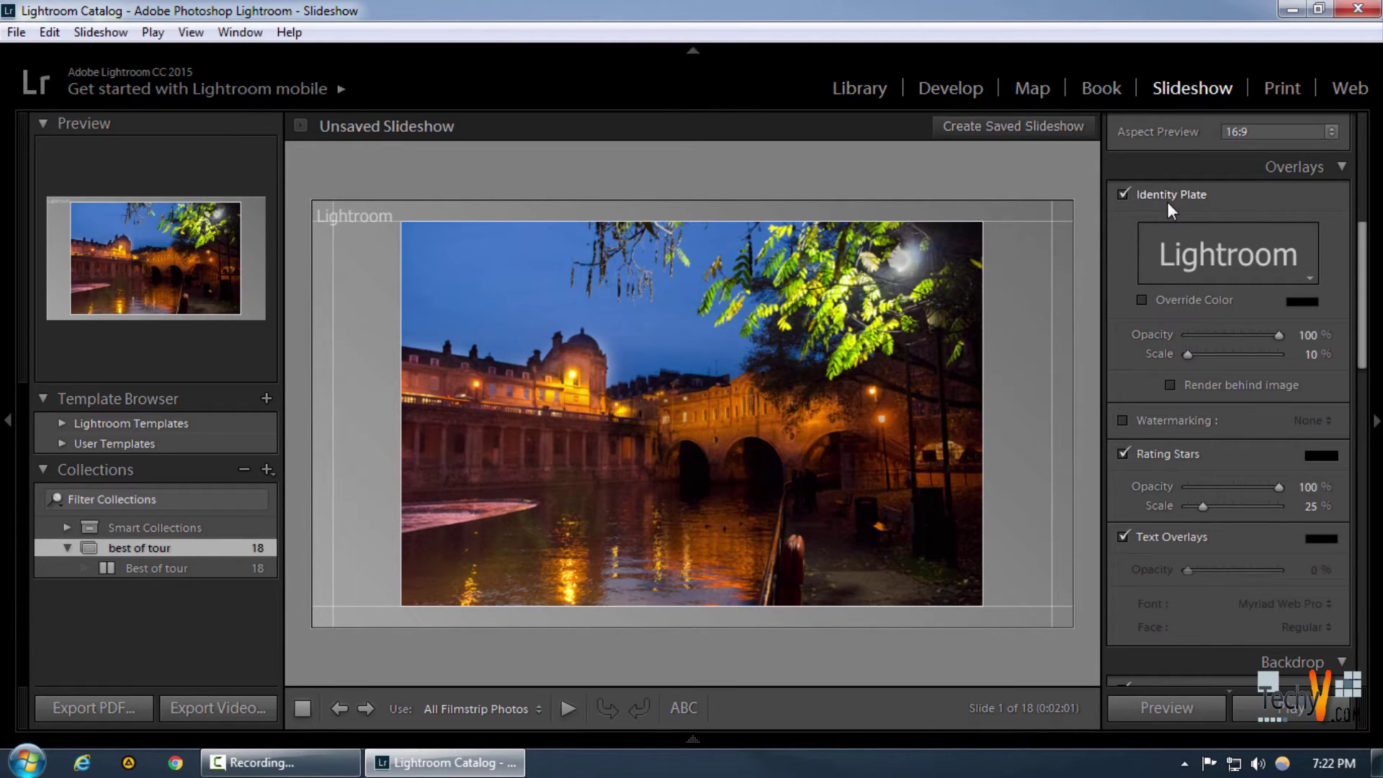
Step: Drag the 'Lightroom' identity plate beside the photo's top-left corner, undoing an accidental resize
click(355, 215)
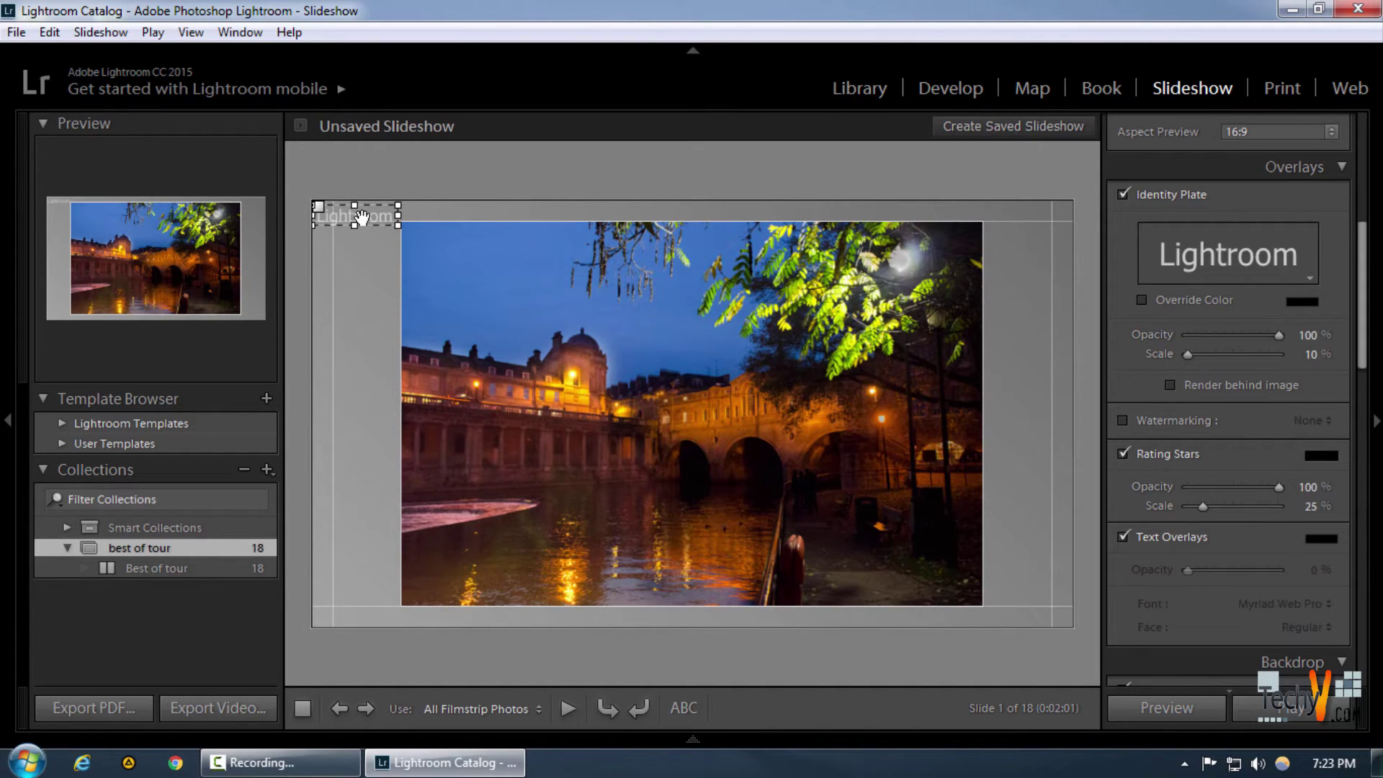
drag(362, 217, 537, 258)
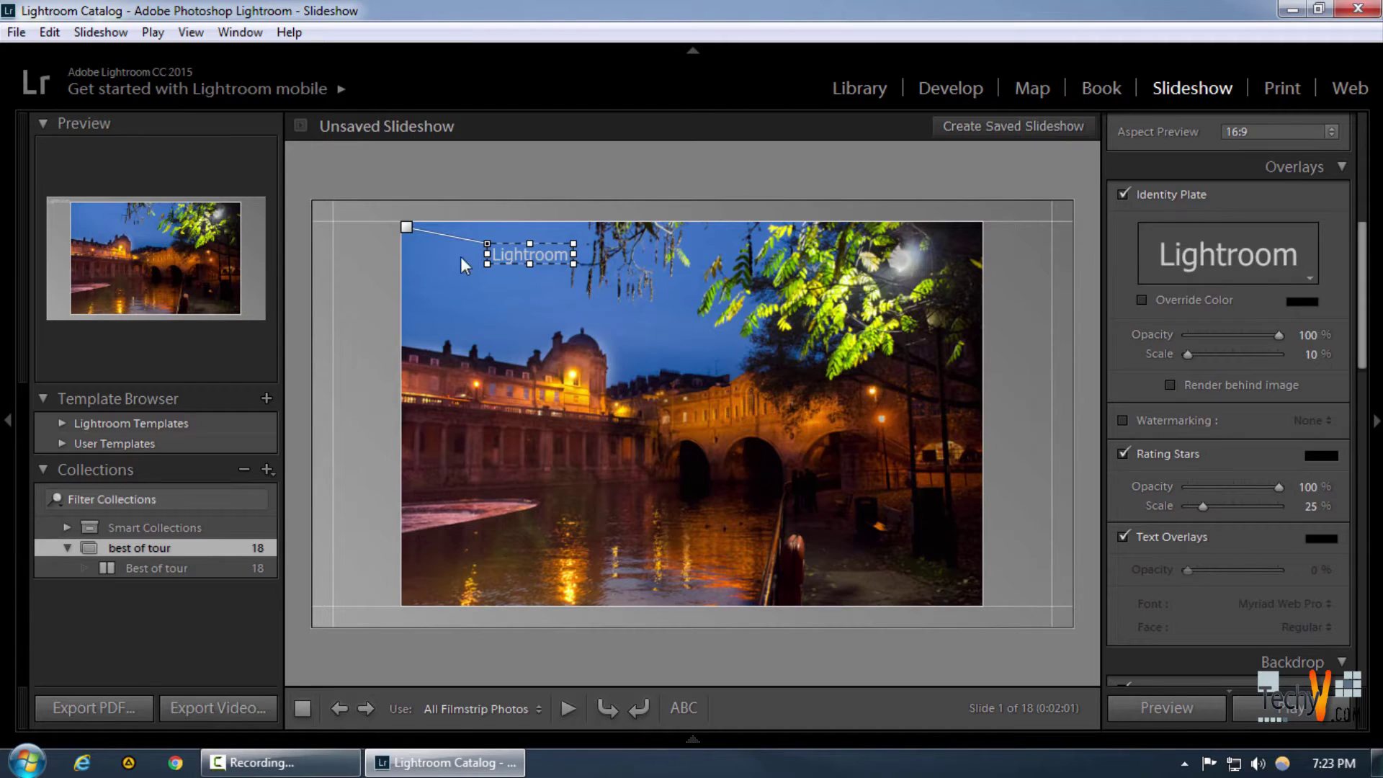
drag(550, 255, 371, 232)
key(ctrl+z)
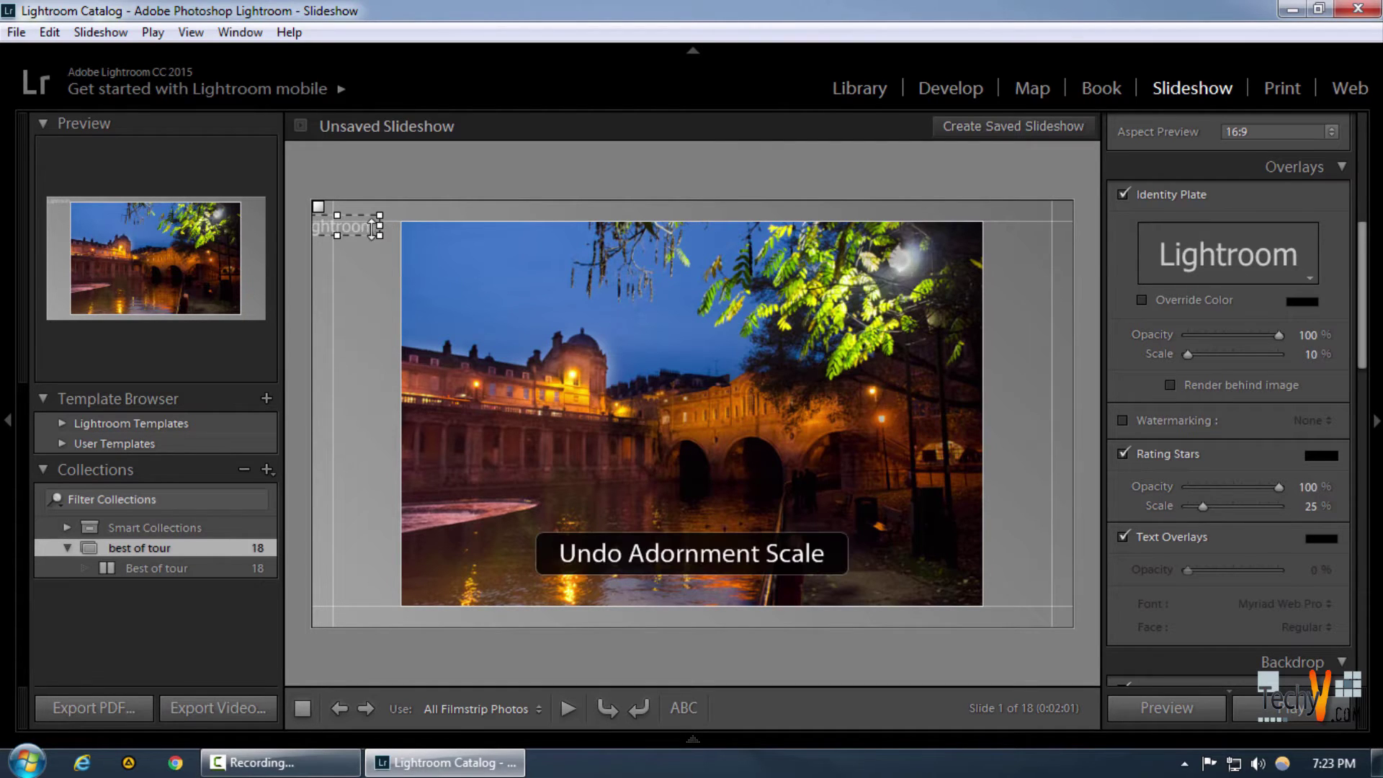
drag(376, 229, 417, 250)
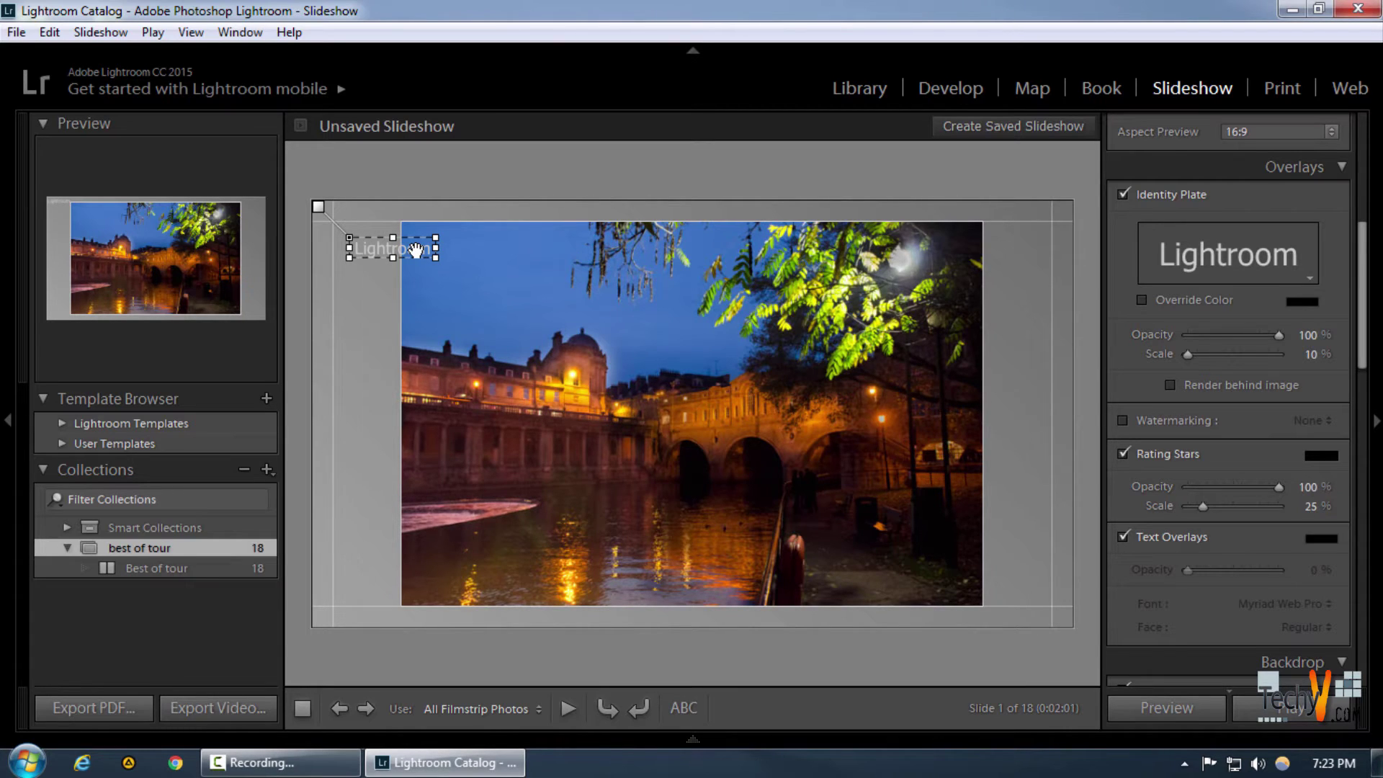
mouse_move(417, 250)
mouse_down()
mouse_move(382, 614)
mouse_move(393, 543)
mouse_move(394, 562)
mouse_move(391, 223)
mouse_move(398, 256)
mouse_up()
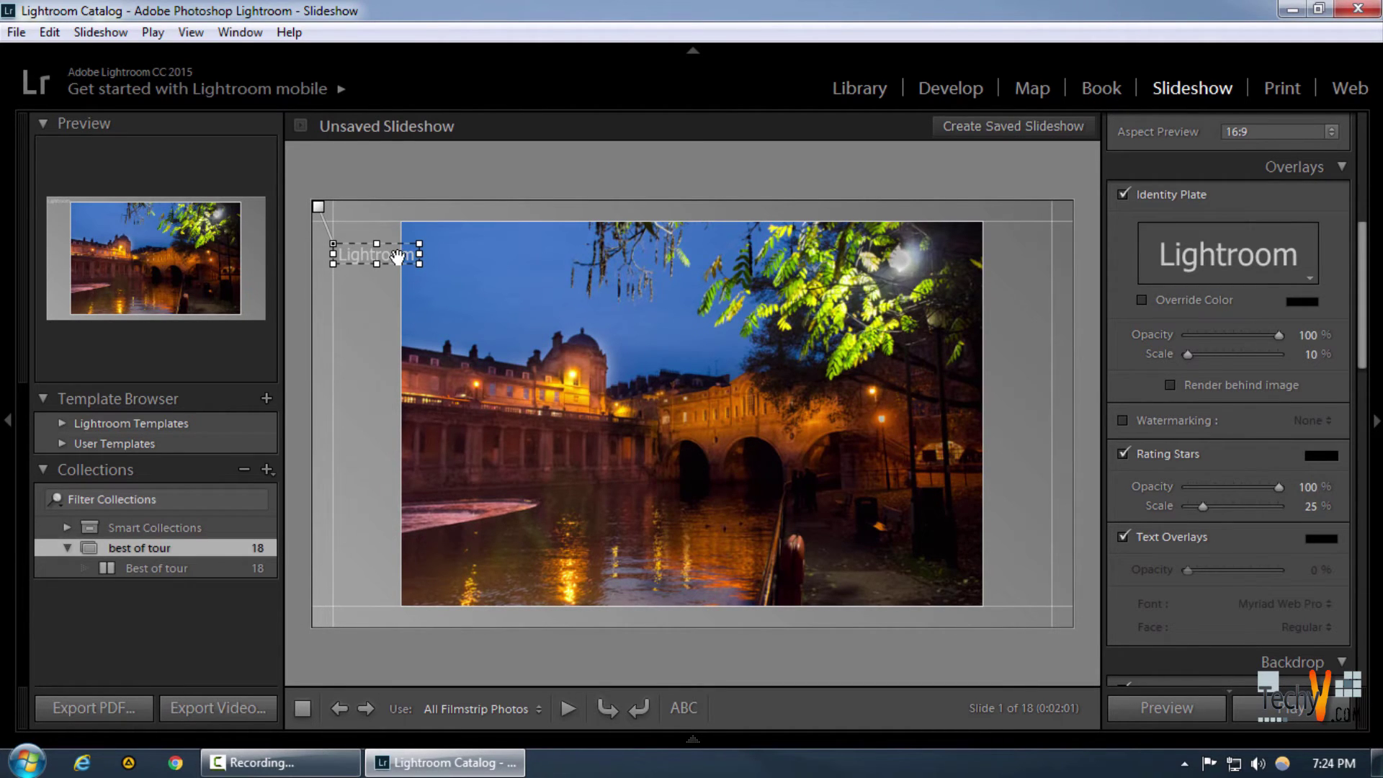
click(1309, 278)
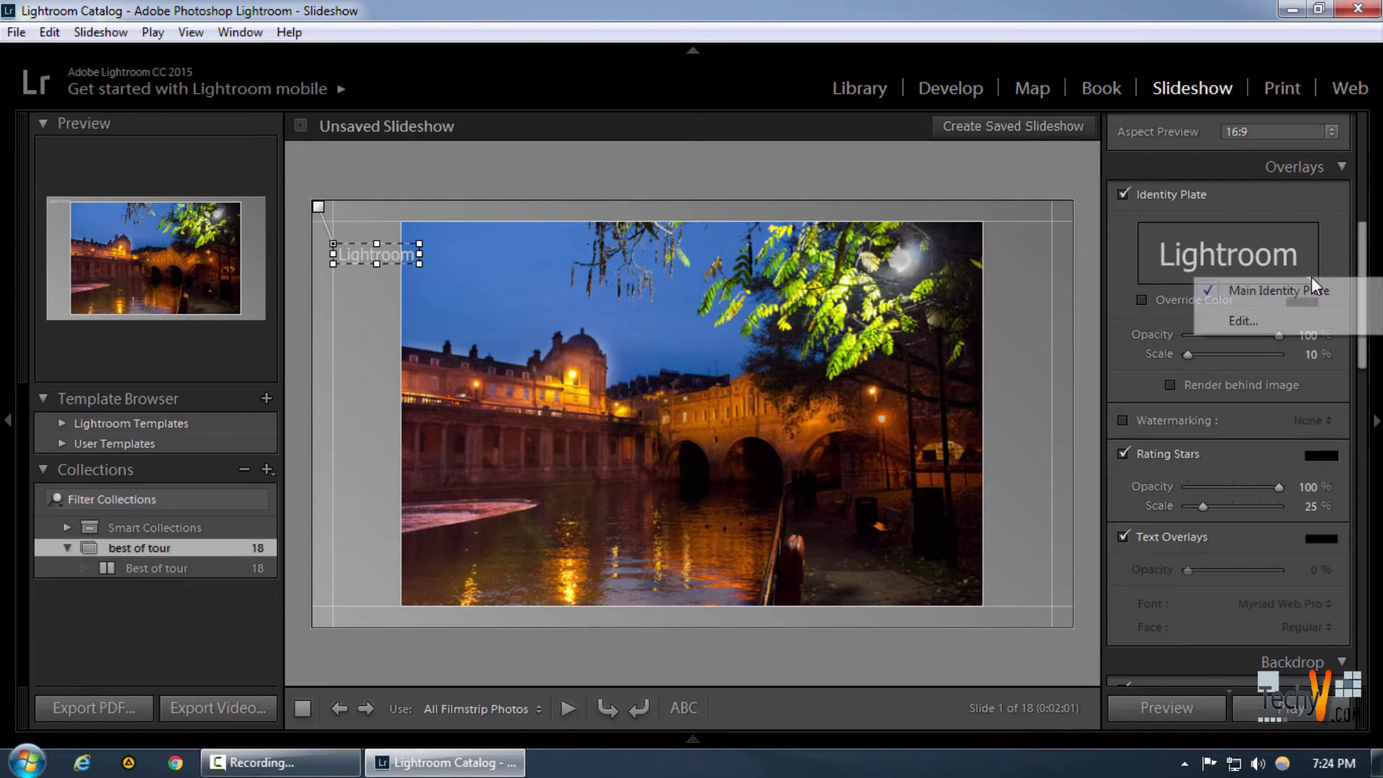
click(1265, 319)
click(742, 321)
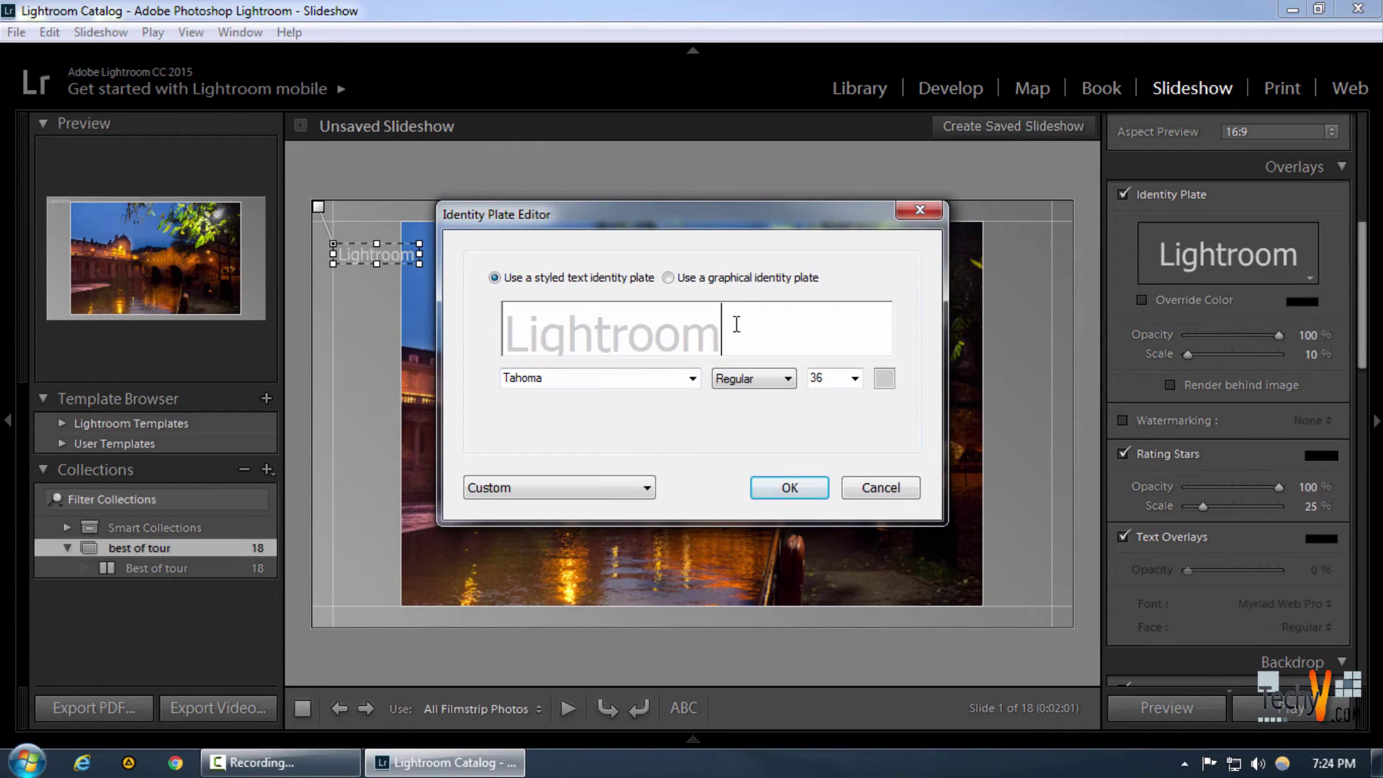
shift+click(677, 329)
click(879, 488)
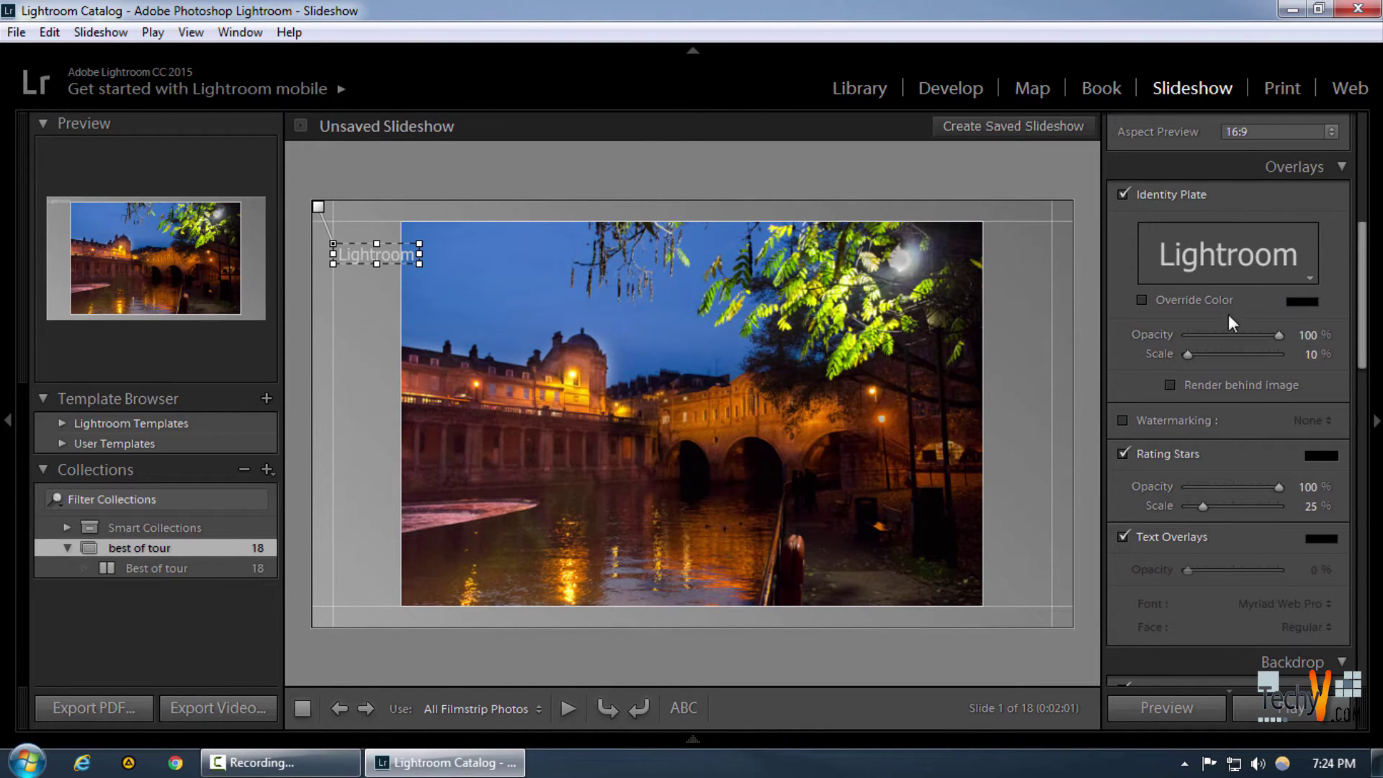
click(1191, 300)
click(1182, 300)
click(1278, 336)
drag(1188, 354, 1160, 362)
scroll(1297, 454, down, 3)
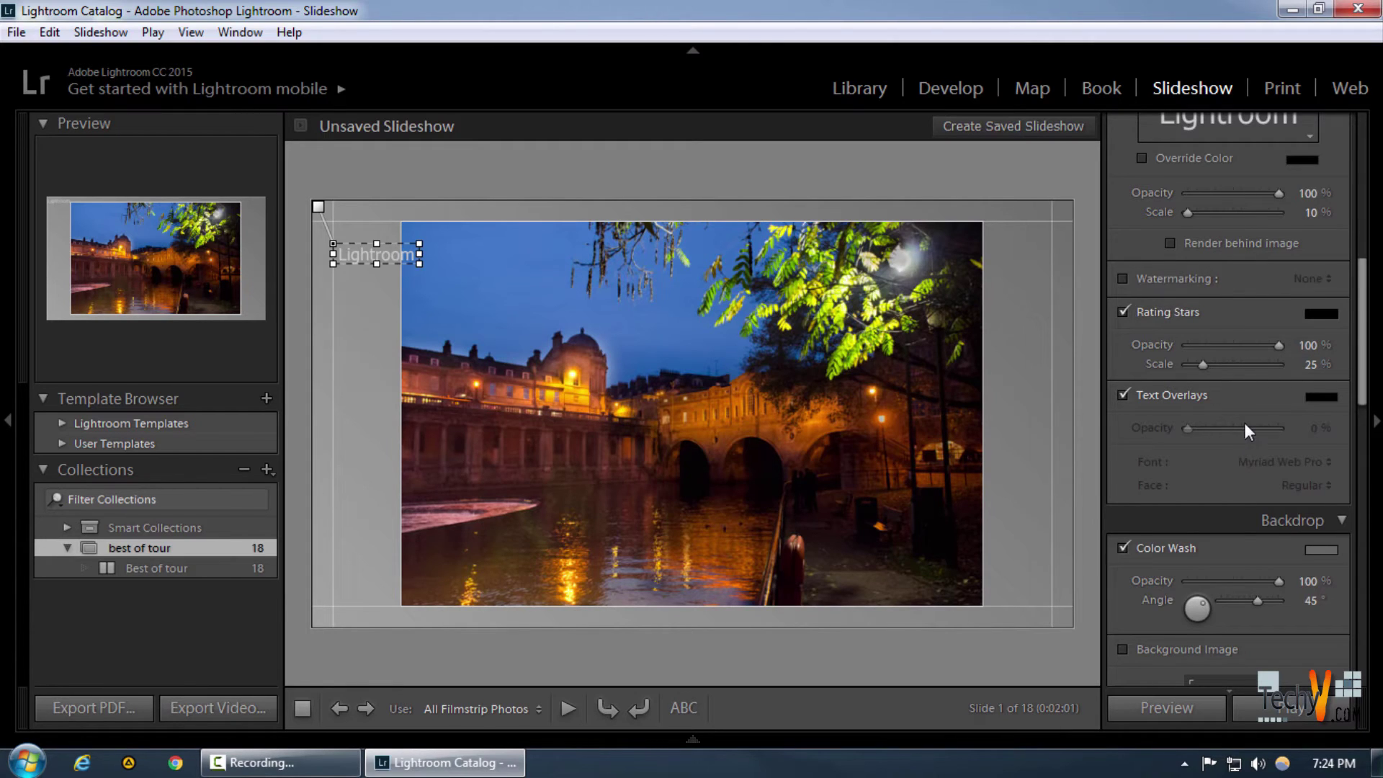
scroll(1245, 425, down, 2)
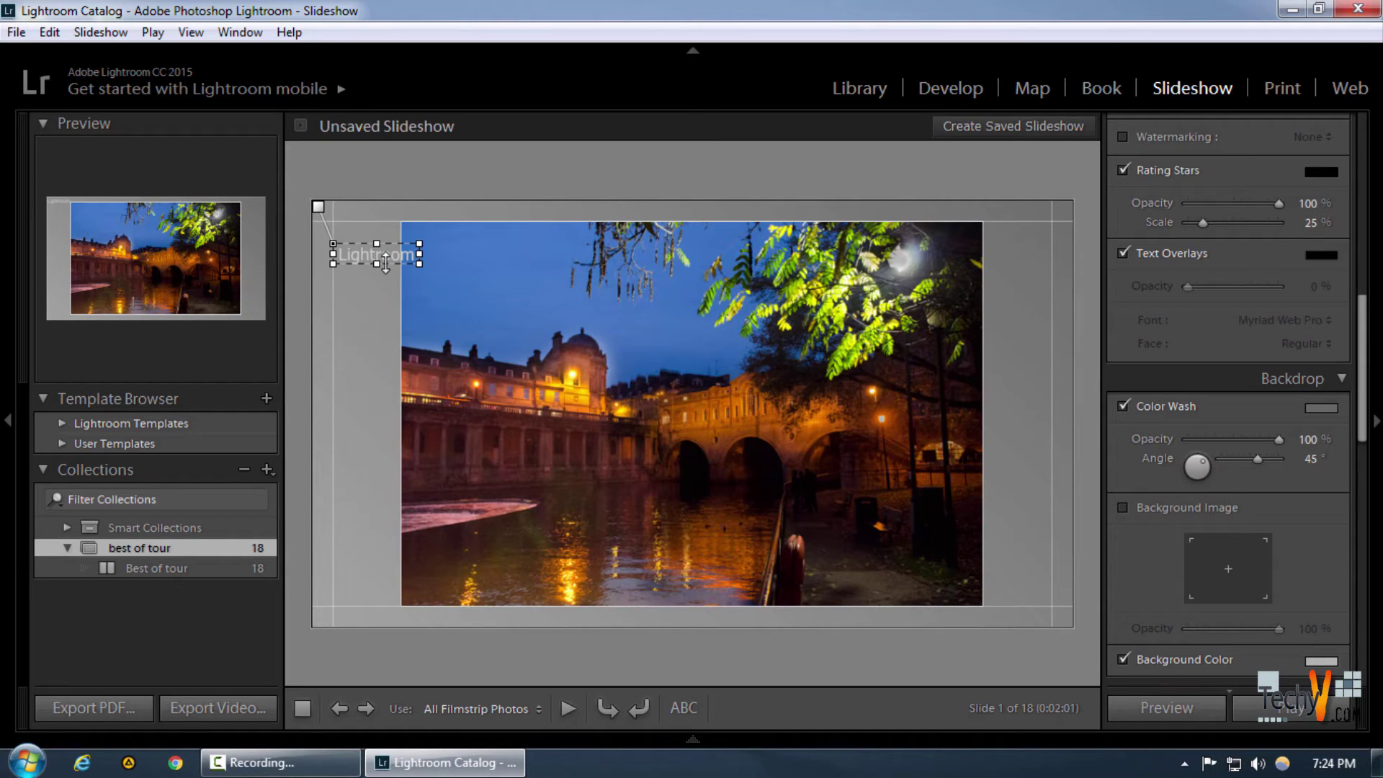
scroll(1195, 425, down, 2)
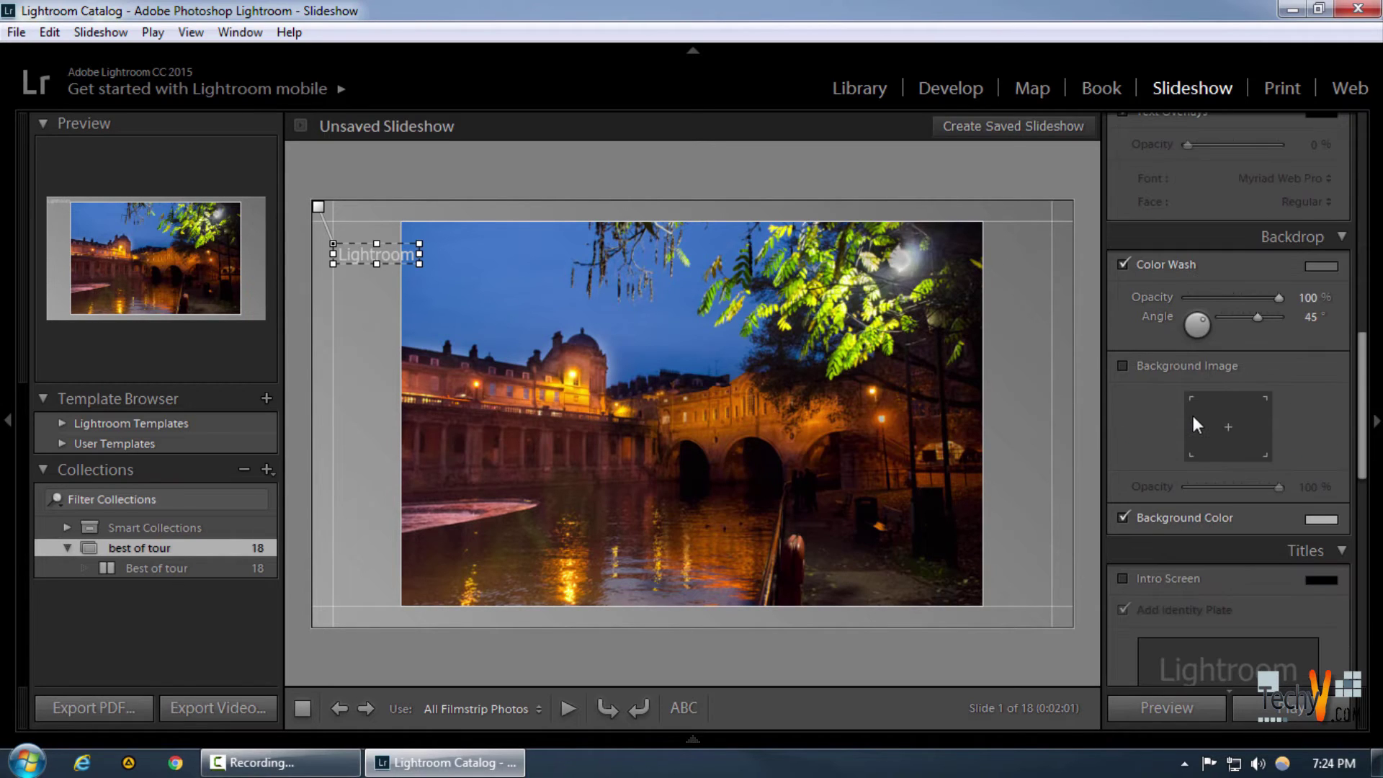
scroll(1204, 417, down, 2)
Step: Enable Intro Screen in the Titles panel with Add Identity Plate on
scroll(1181, 381, up, 5)
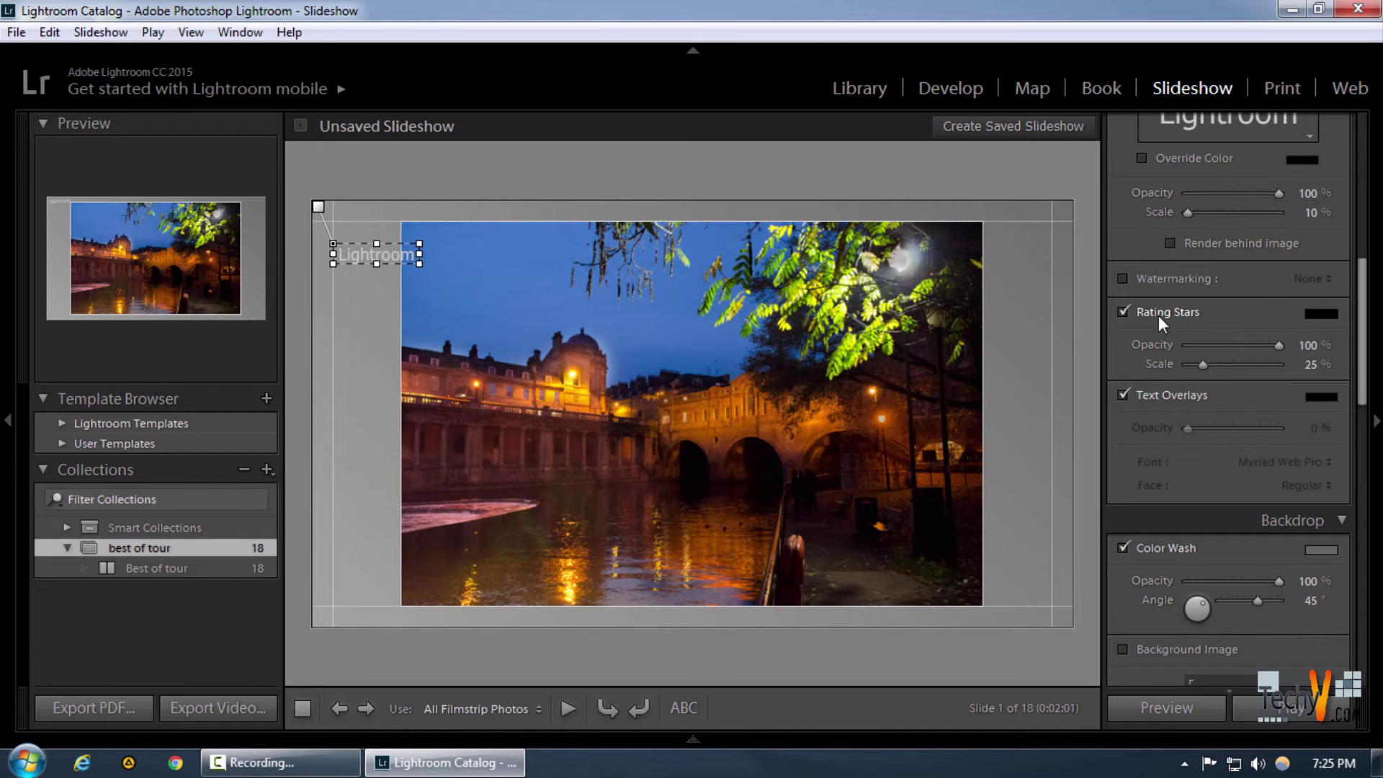
scroll(1177, 468, down, 6)
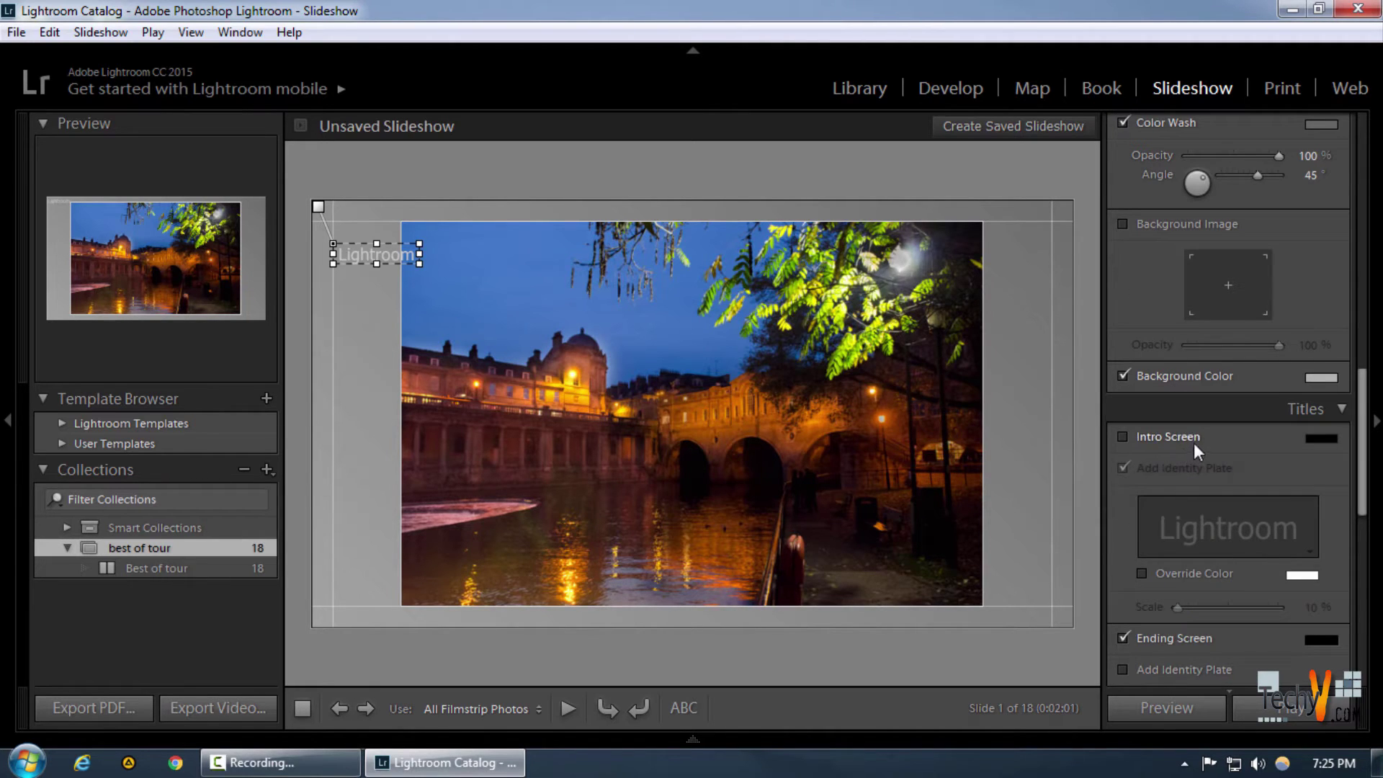
scroll(1195, 442, down, 4)
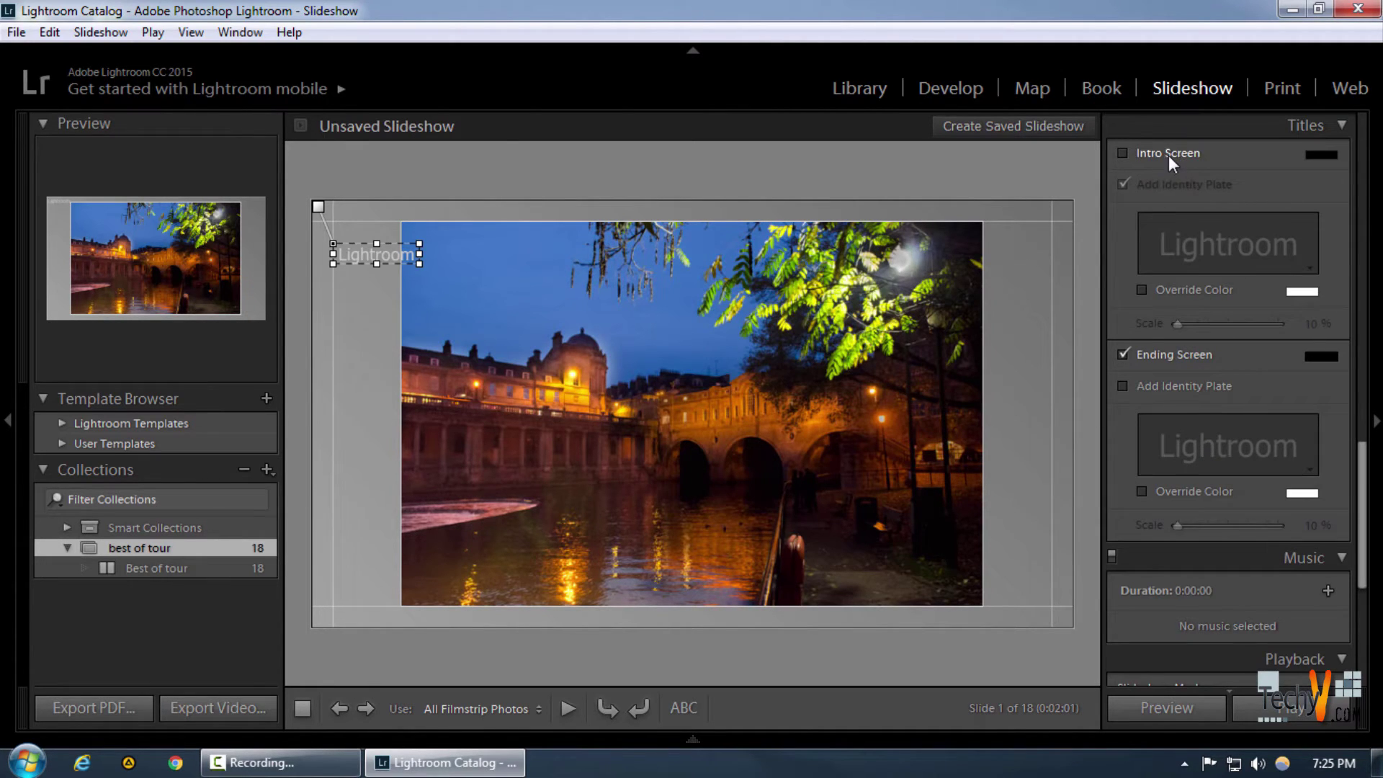
click(1124, 154)
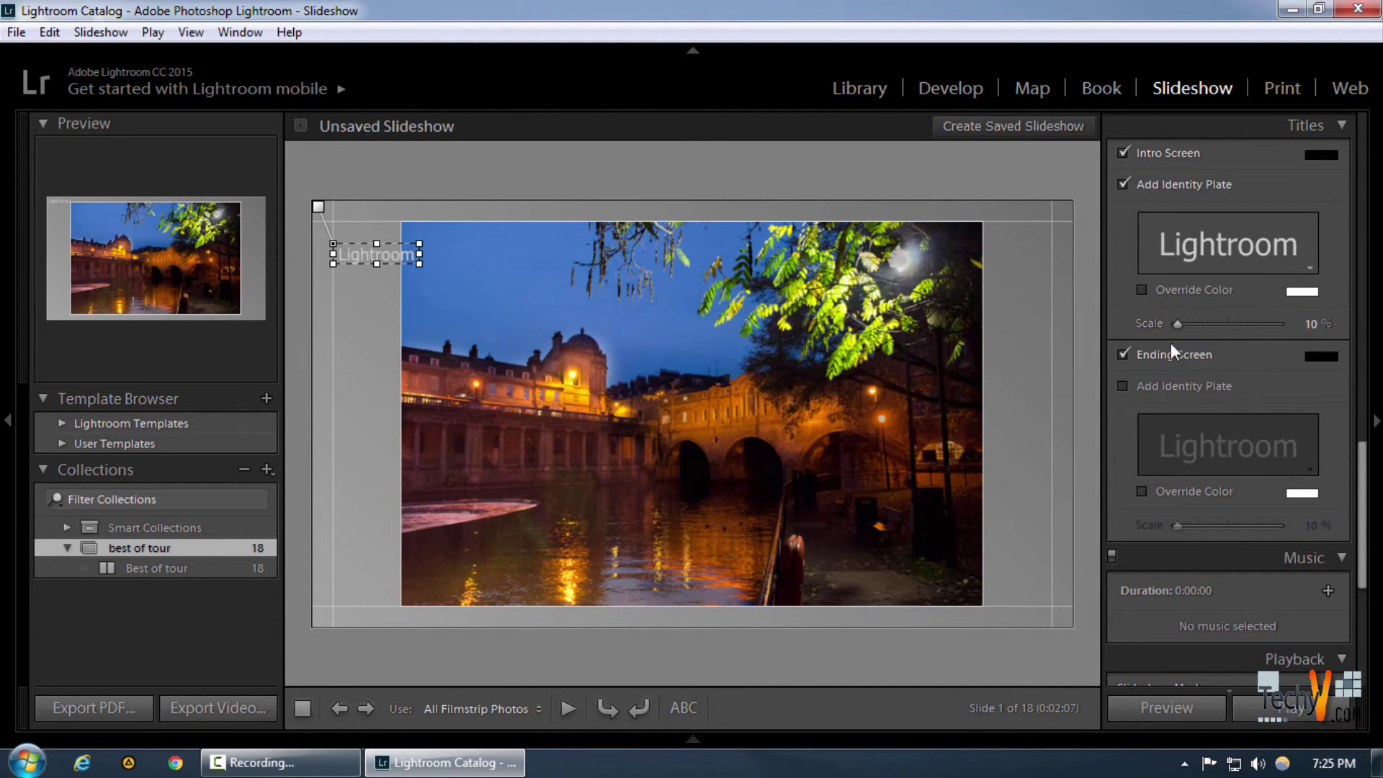
click(1164, 156)
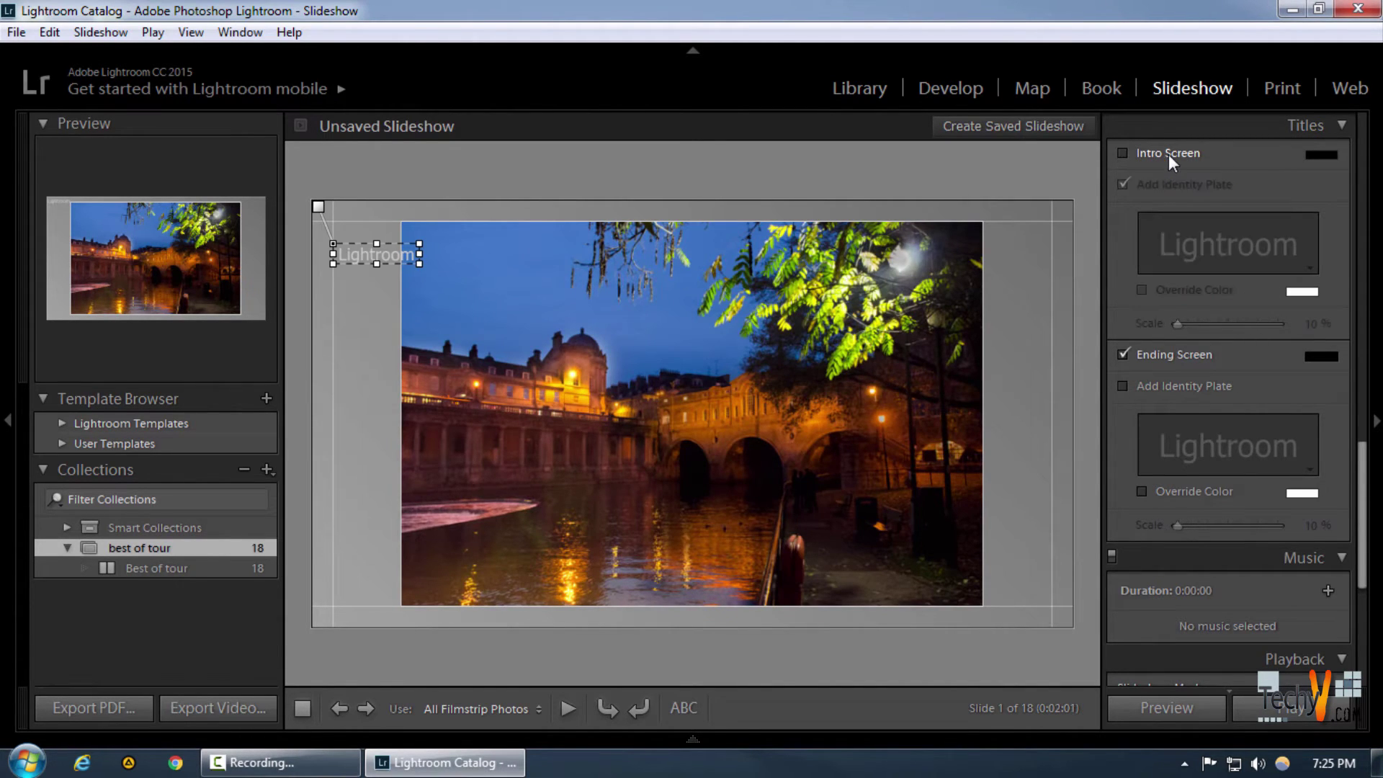
click(1169, 154)
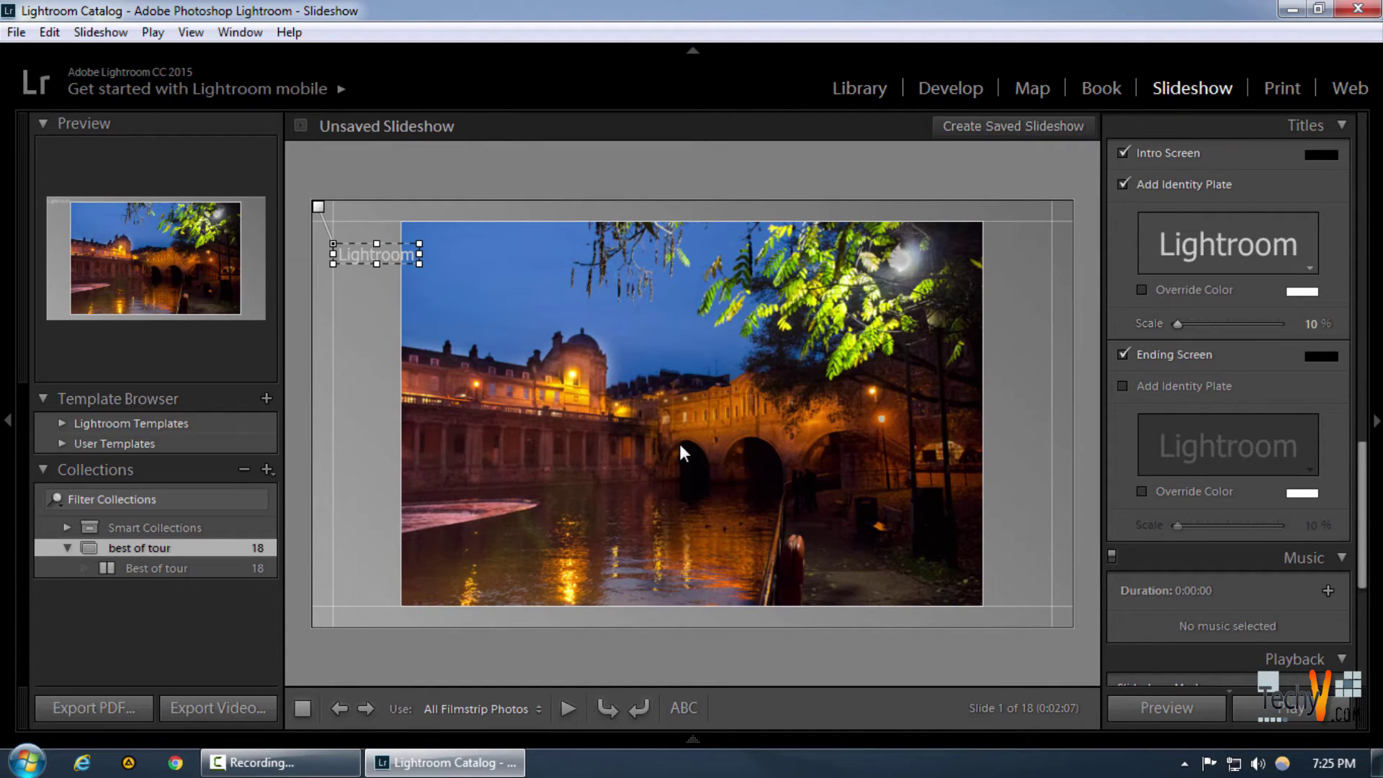
Step: Change the intro identity plate text to 'Best of tour', keeping the Tahoma font
click(1316, 266)
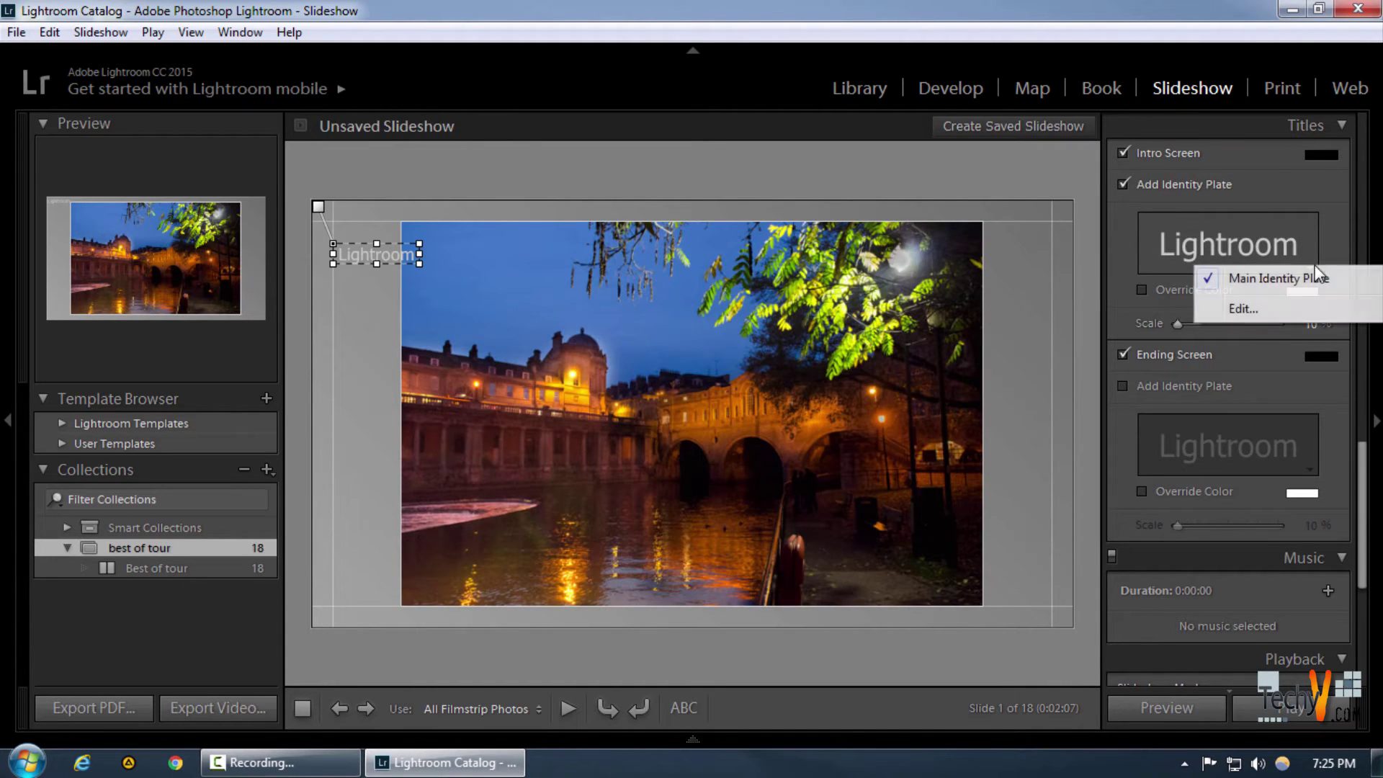
click(1262, 309)
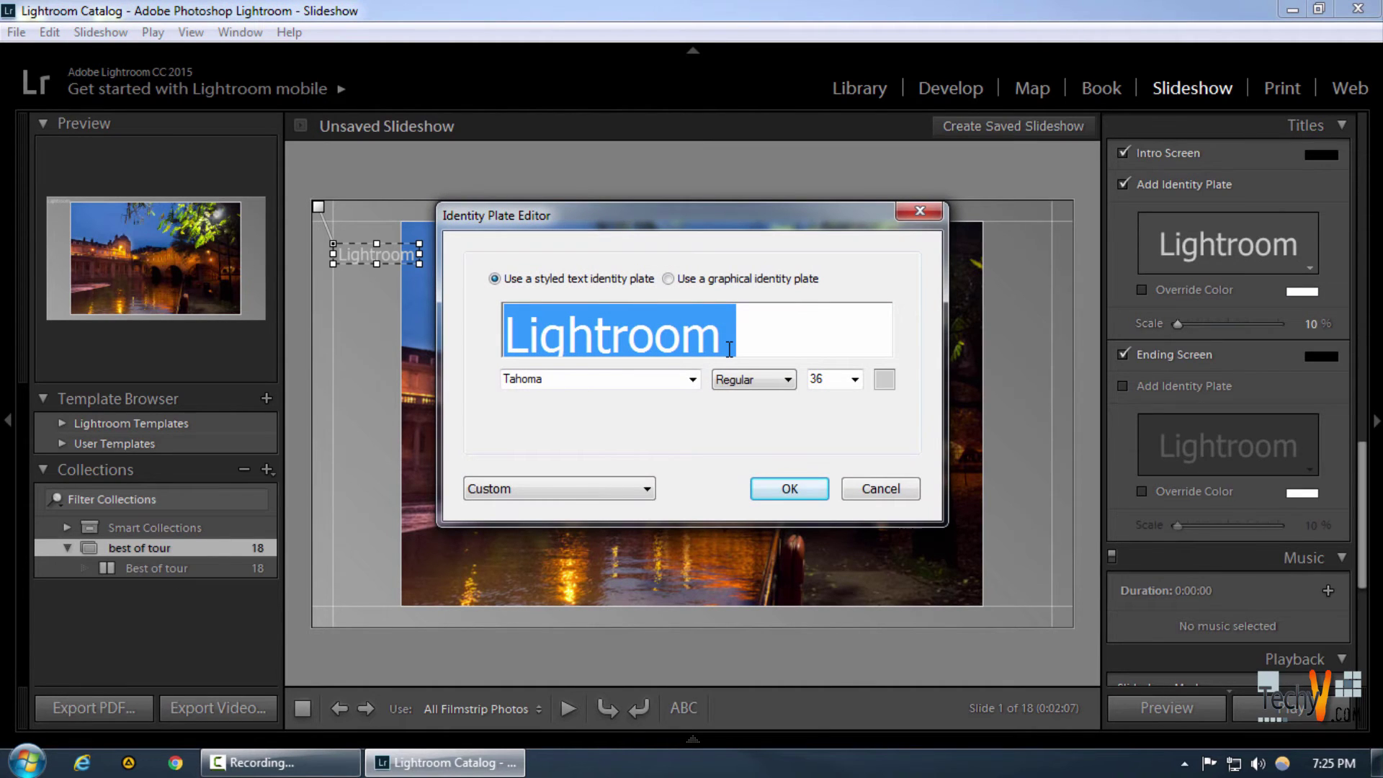
text(Best o)
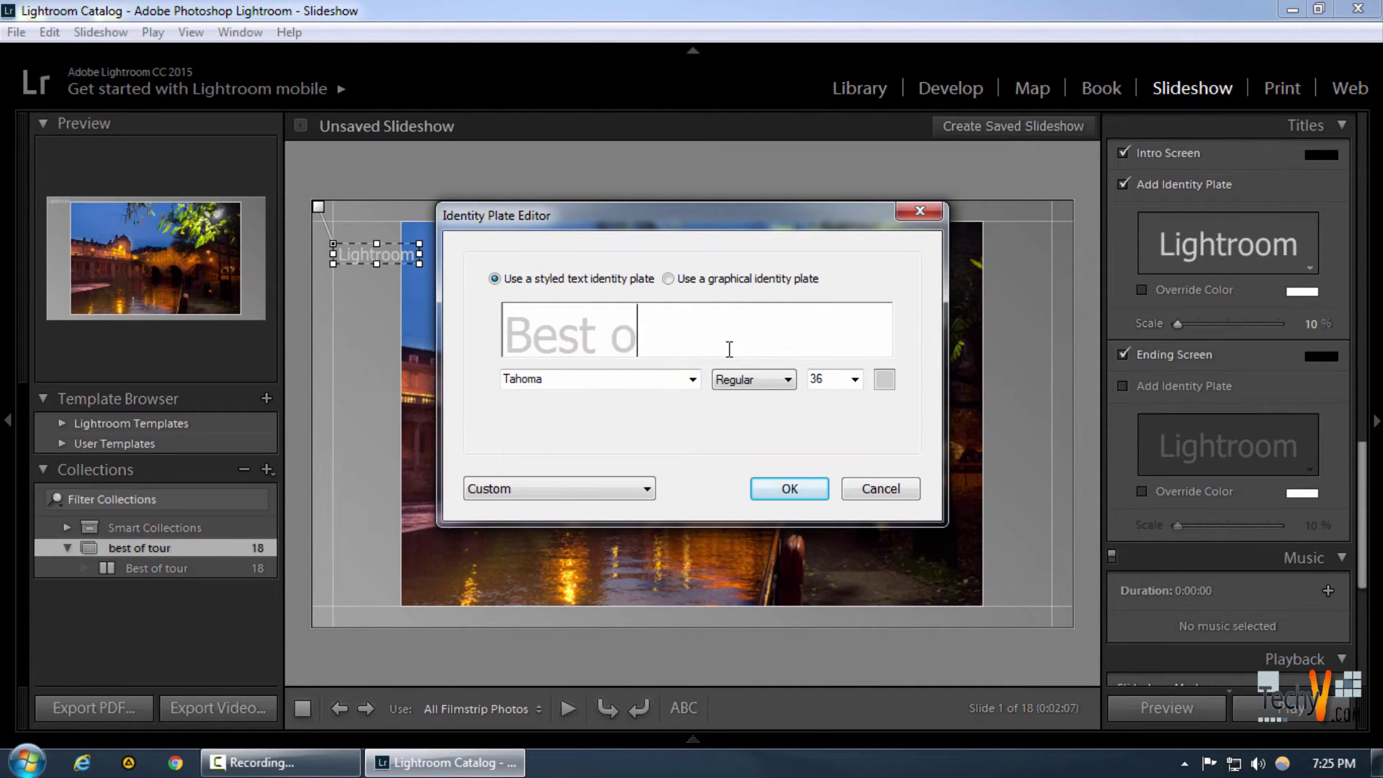
text(f tour)
click(692, 382)
drag(694, 384, 664, 385)
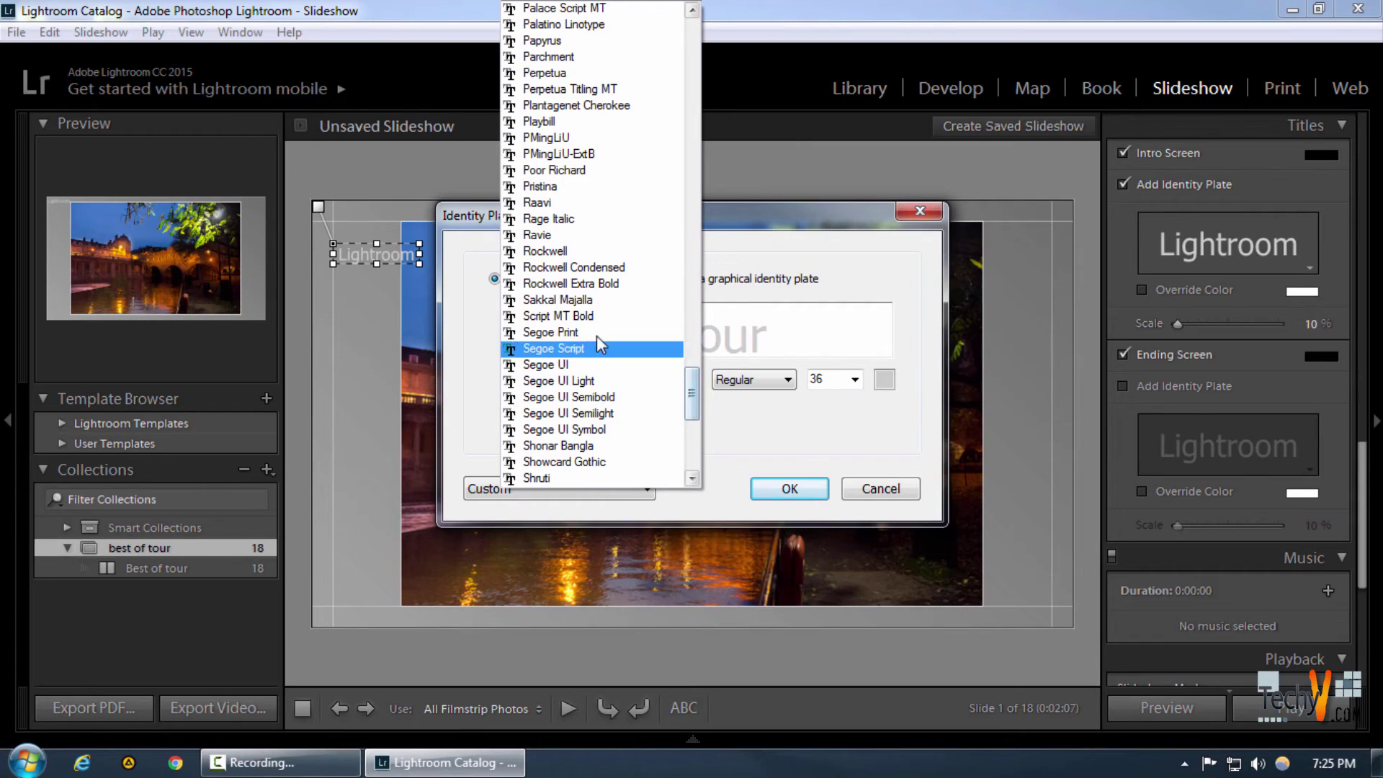
click(748, 421)
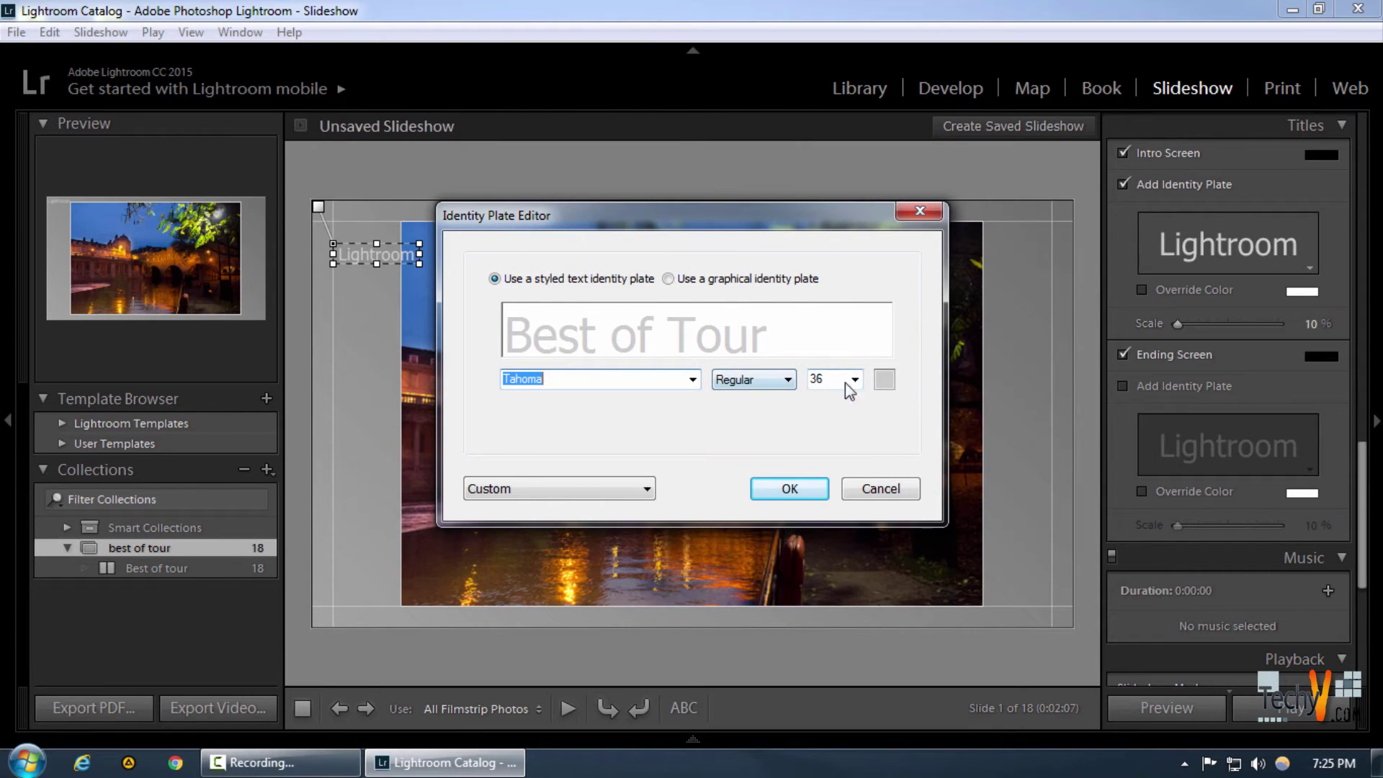
click(768, 490)
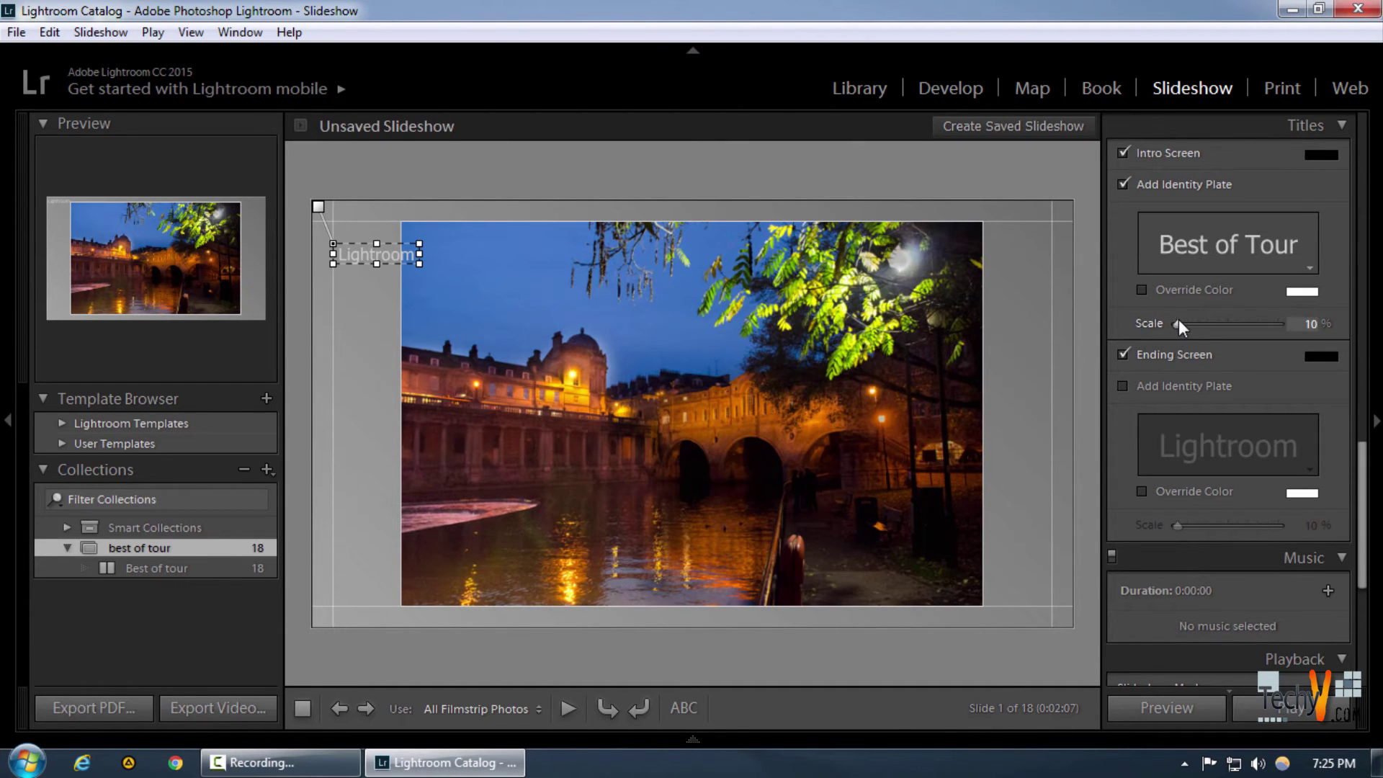
Step: Scale the intro 'Best of Tour' plate to 48% and turn off Ending Screen
drag(1179, 321, 1225, 322)
click(1168, 353)
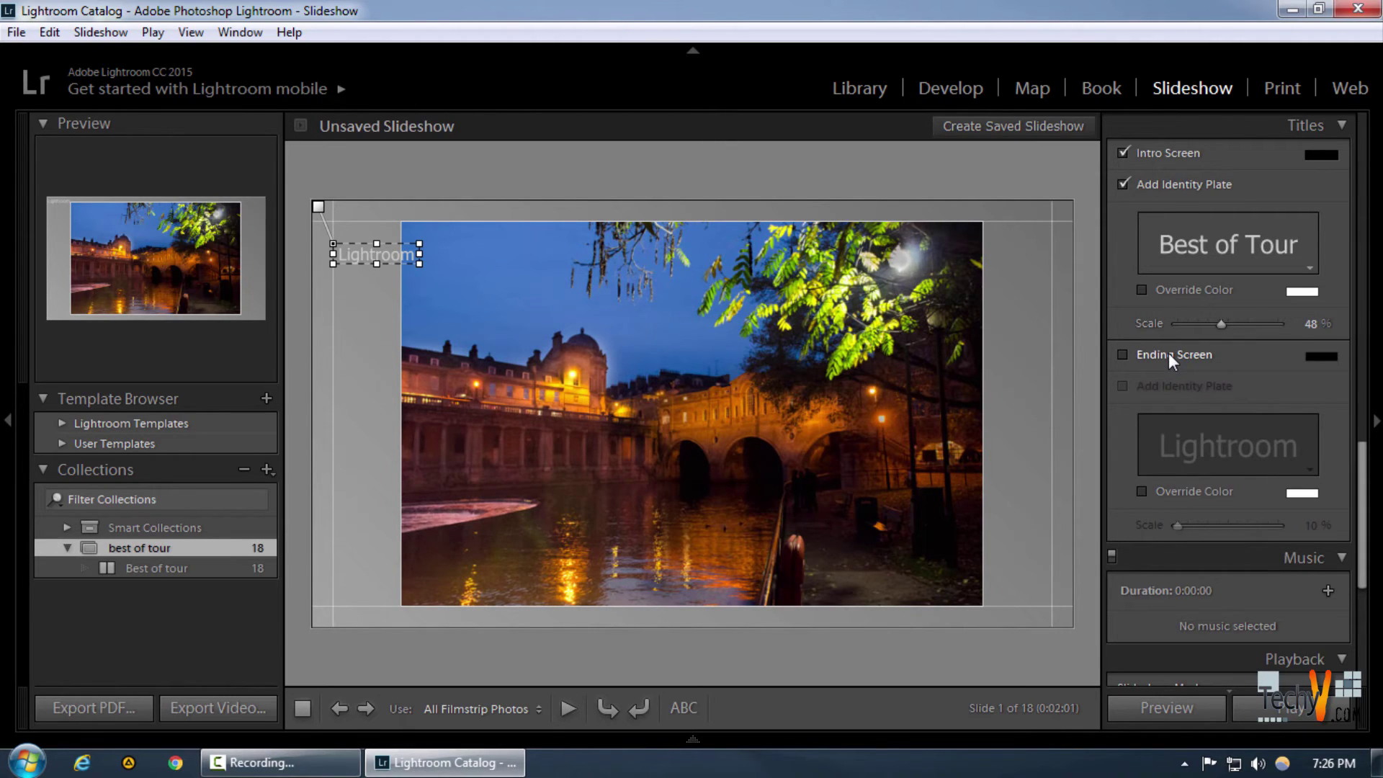
scroll(1259, 438, down, 5)
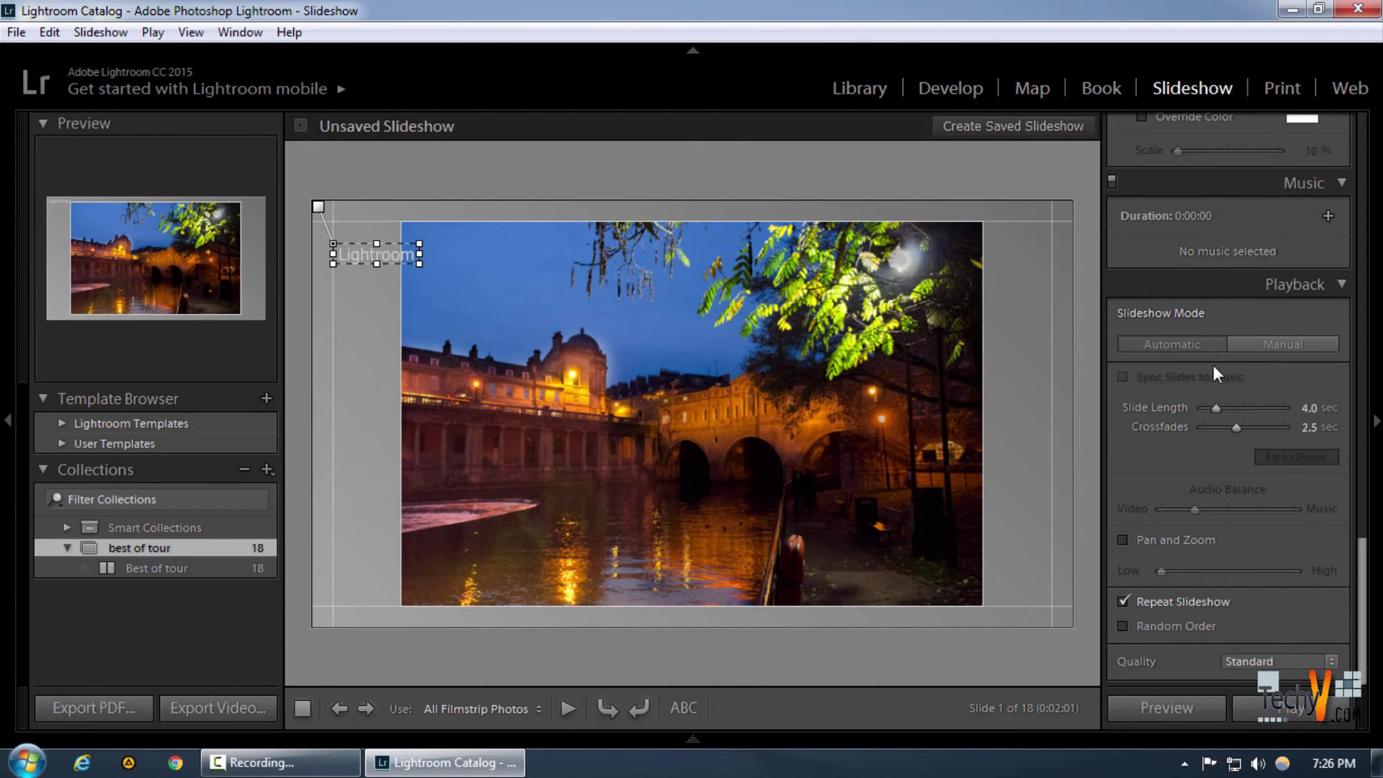
click(1264, 344)
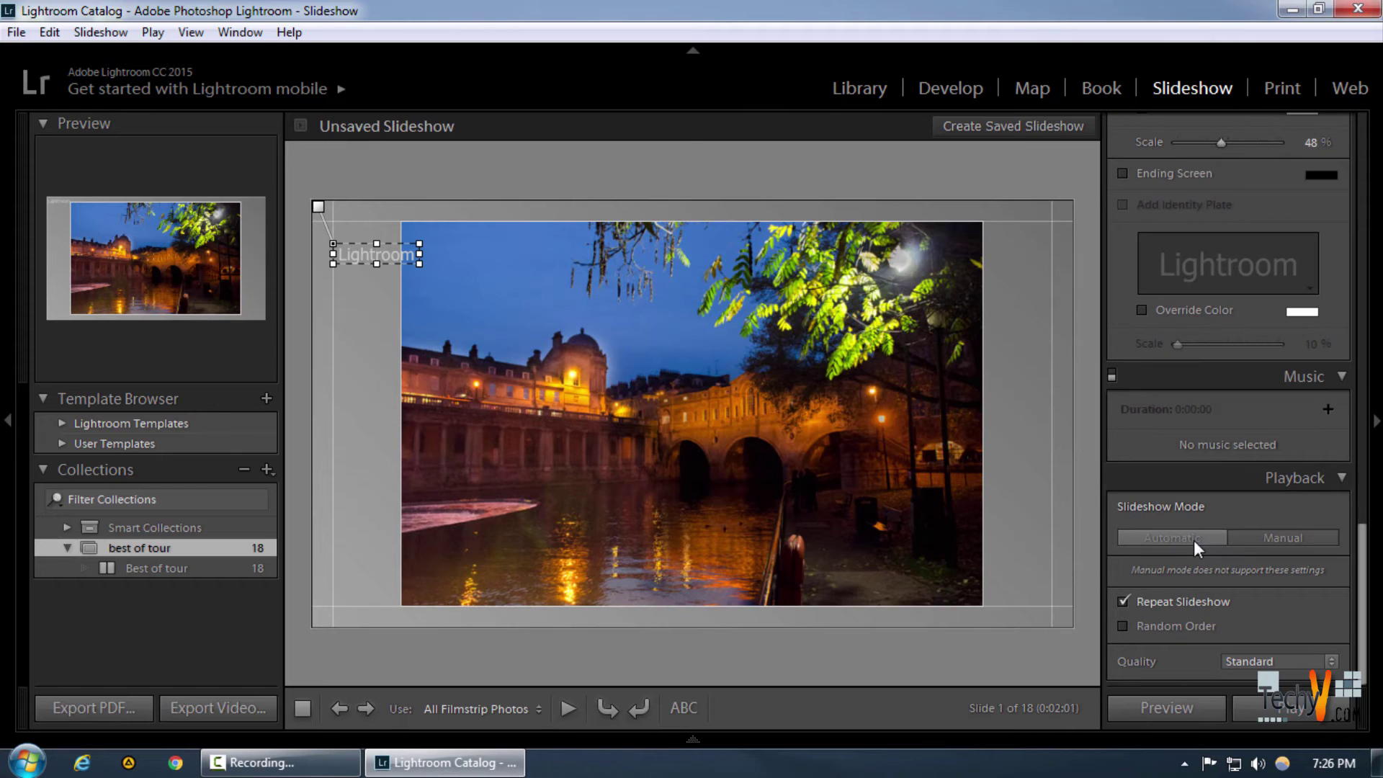
click(1186, 538)
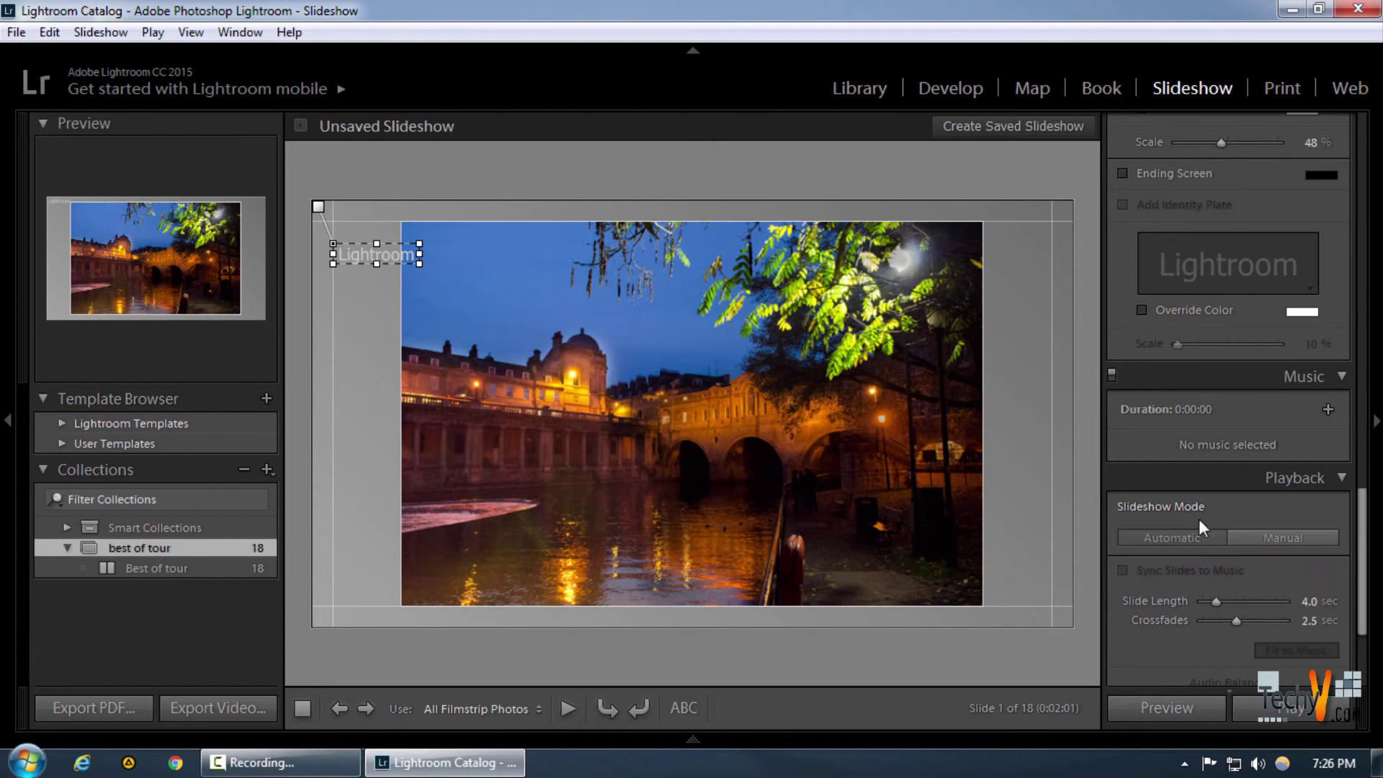
scroll(1218, 512, down, 3)
scroll(1204, 472, up, 3)
scroll(1223, 474, up, 2)
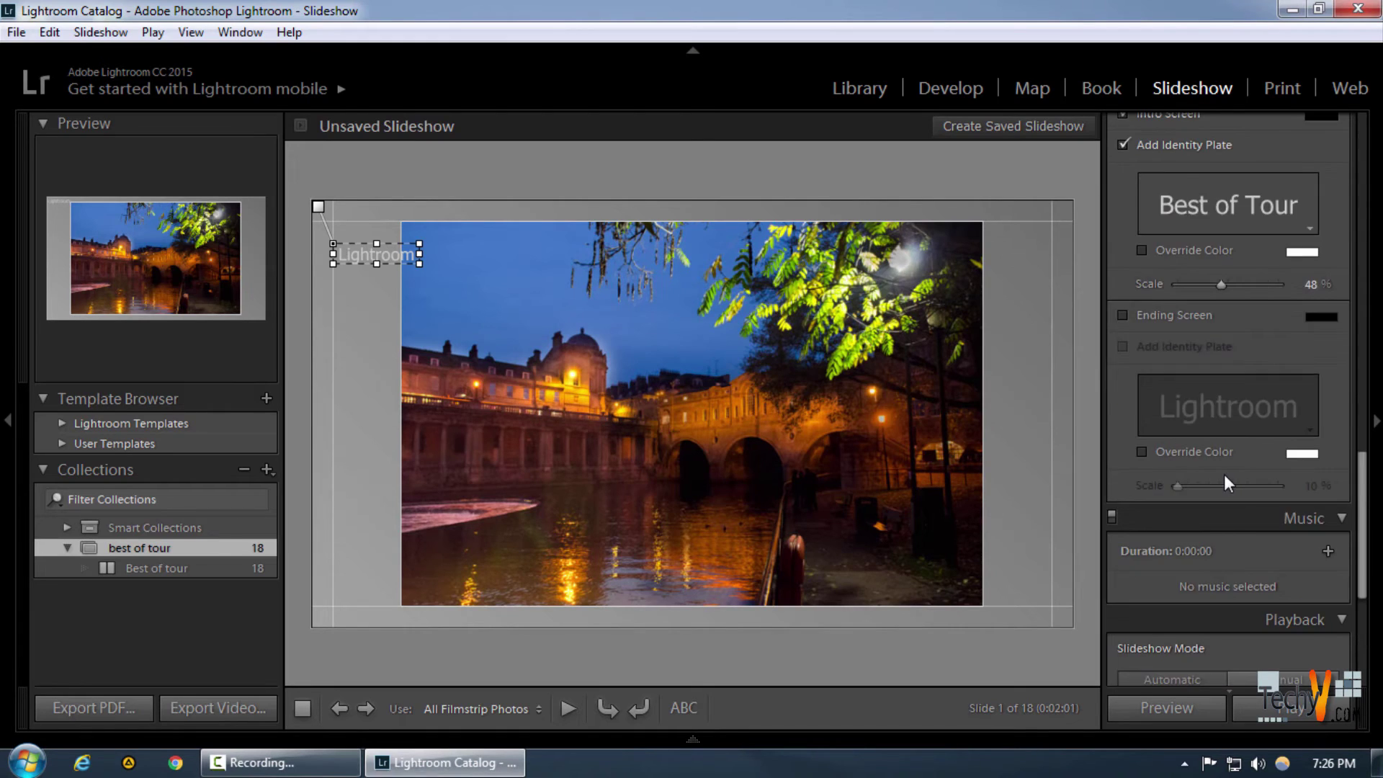
scroll(1225, 474, down, 2)
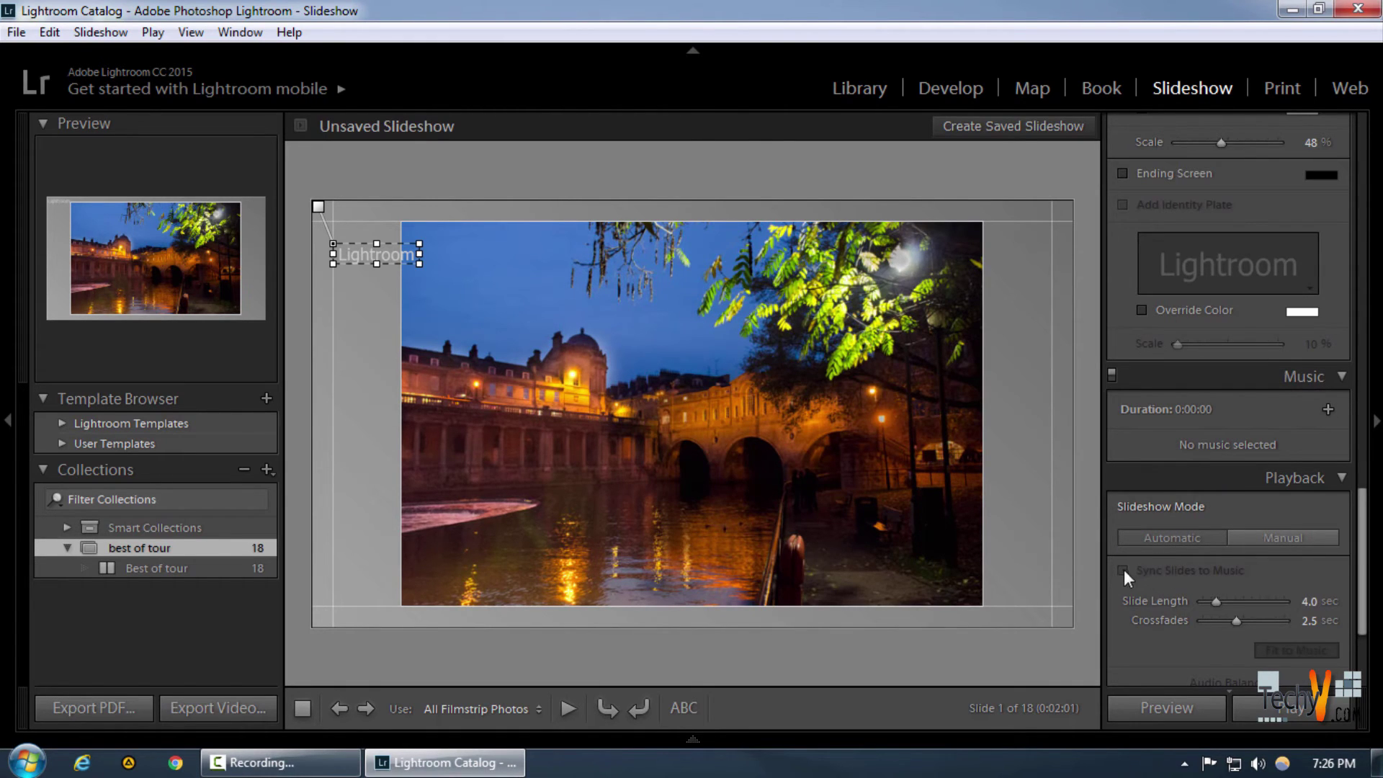
Step: Add Adele - Rolling in the Deep.mp3 from Downloads > Music as the slideshow soundtrack
click(1328, 410)
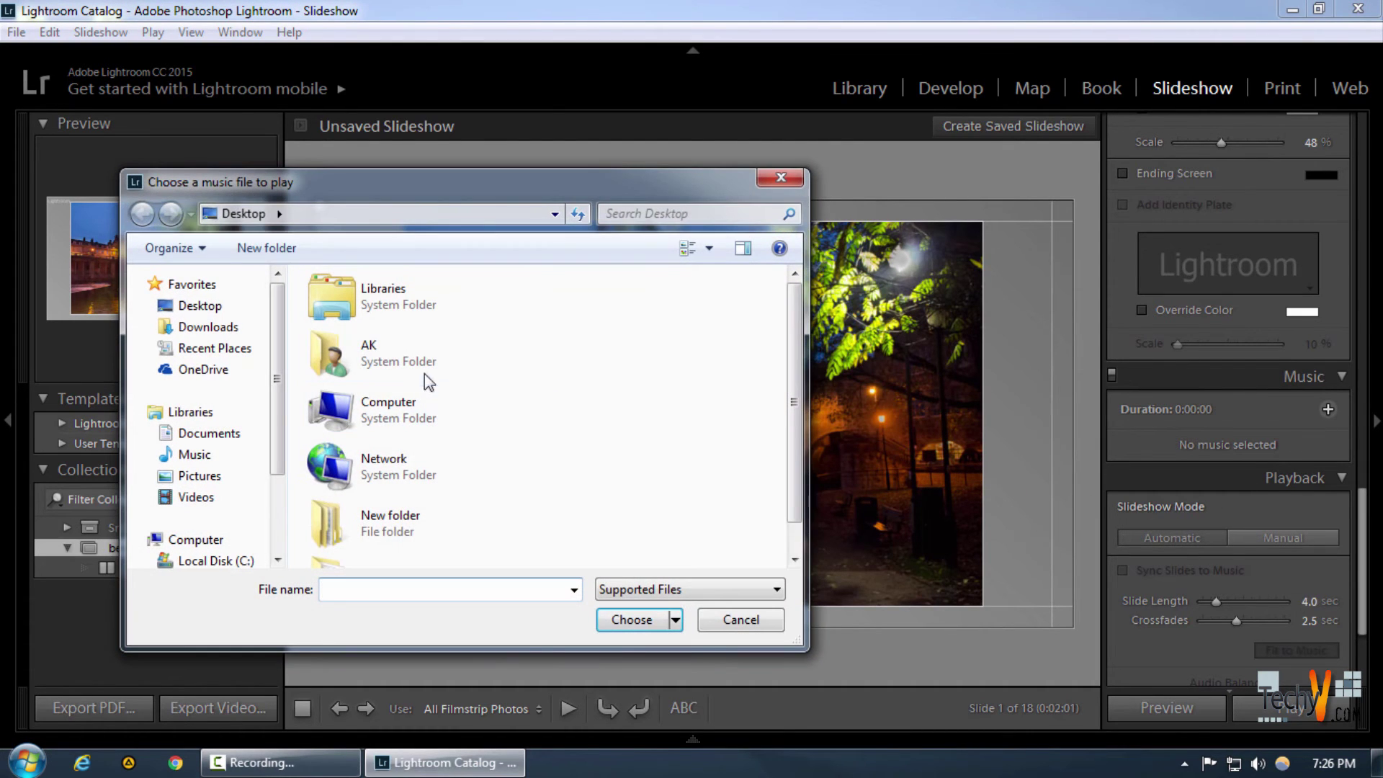
click(189, 326)
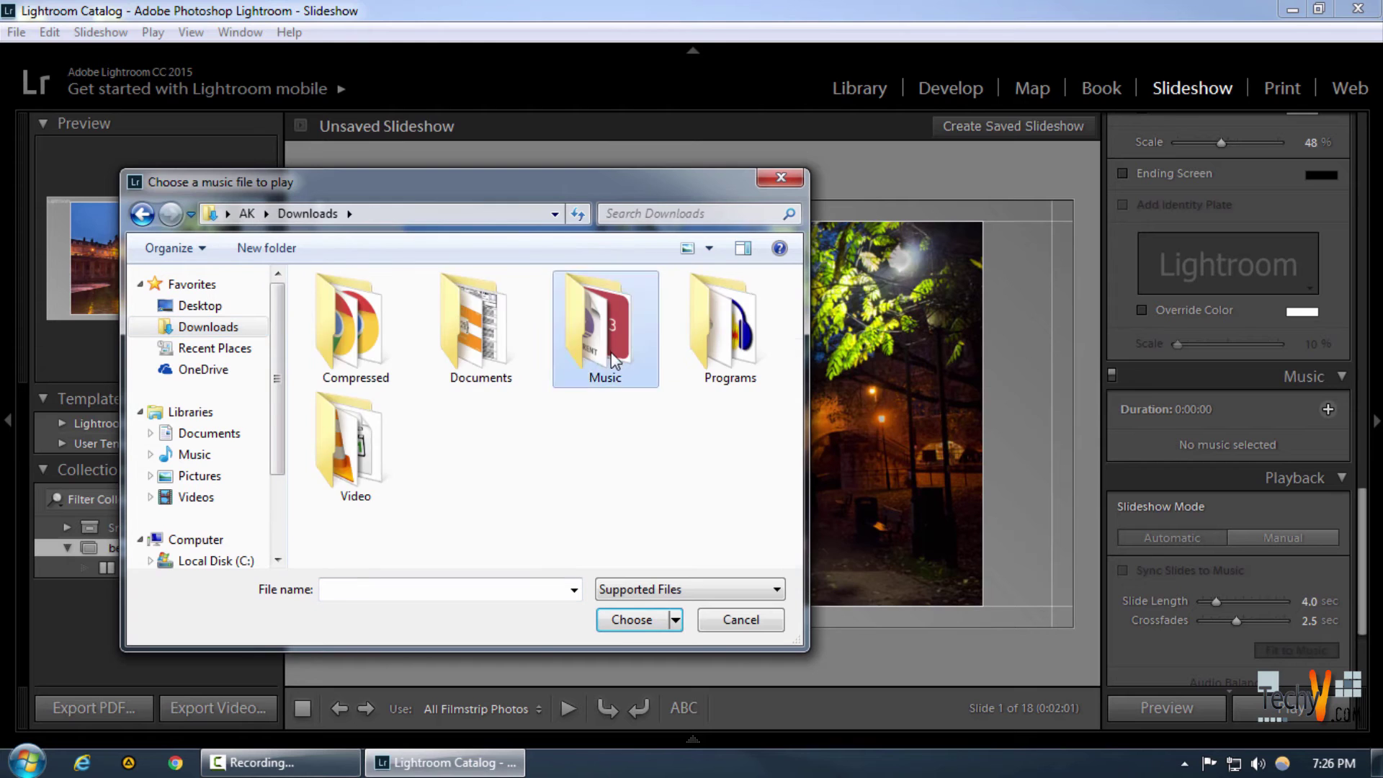
double_click(613, 361)
key(ctrl+a)
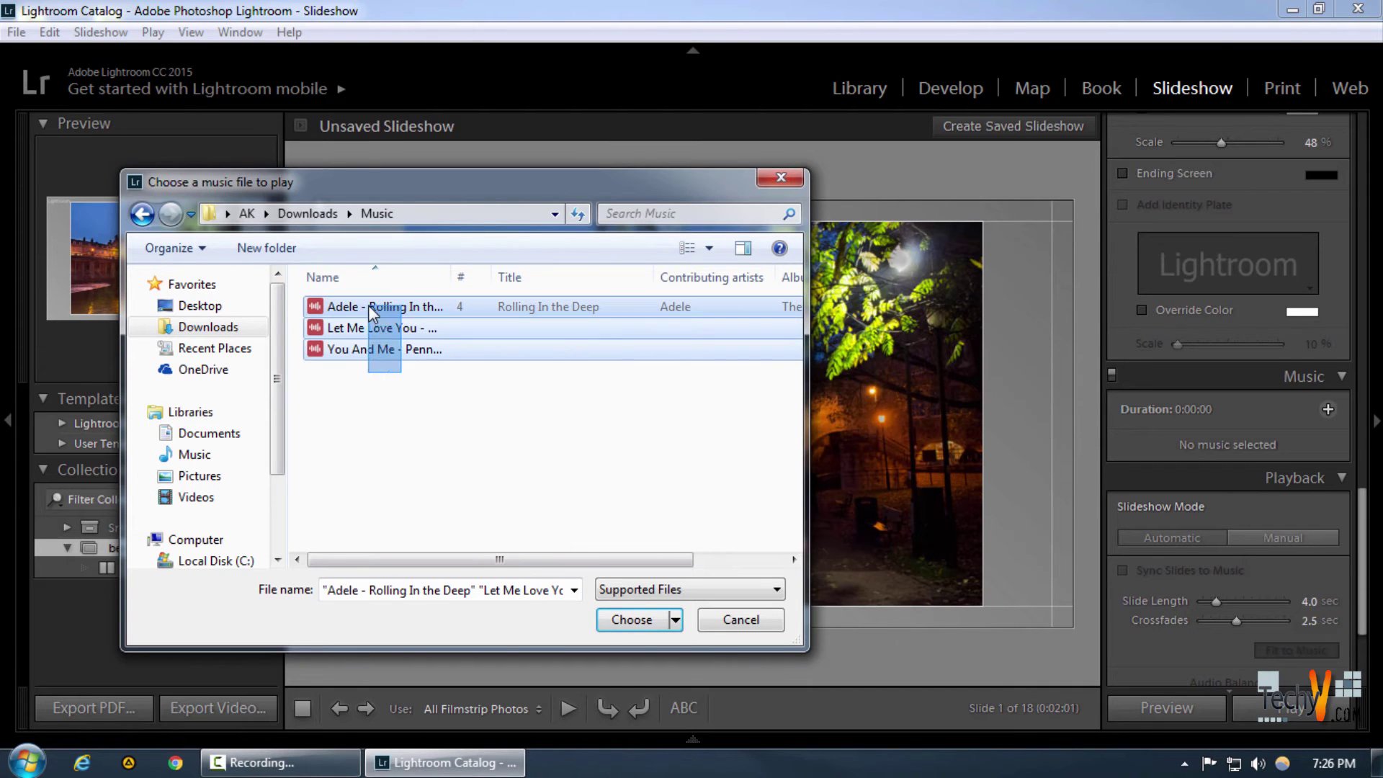
click(632, 619)
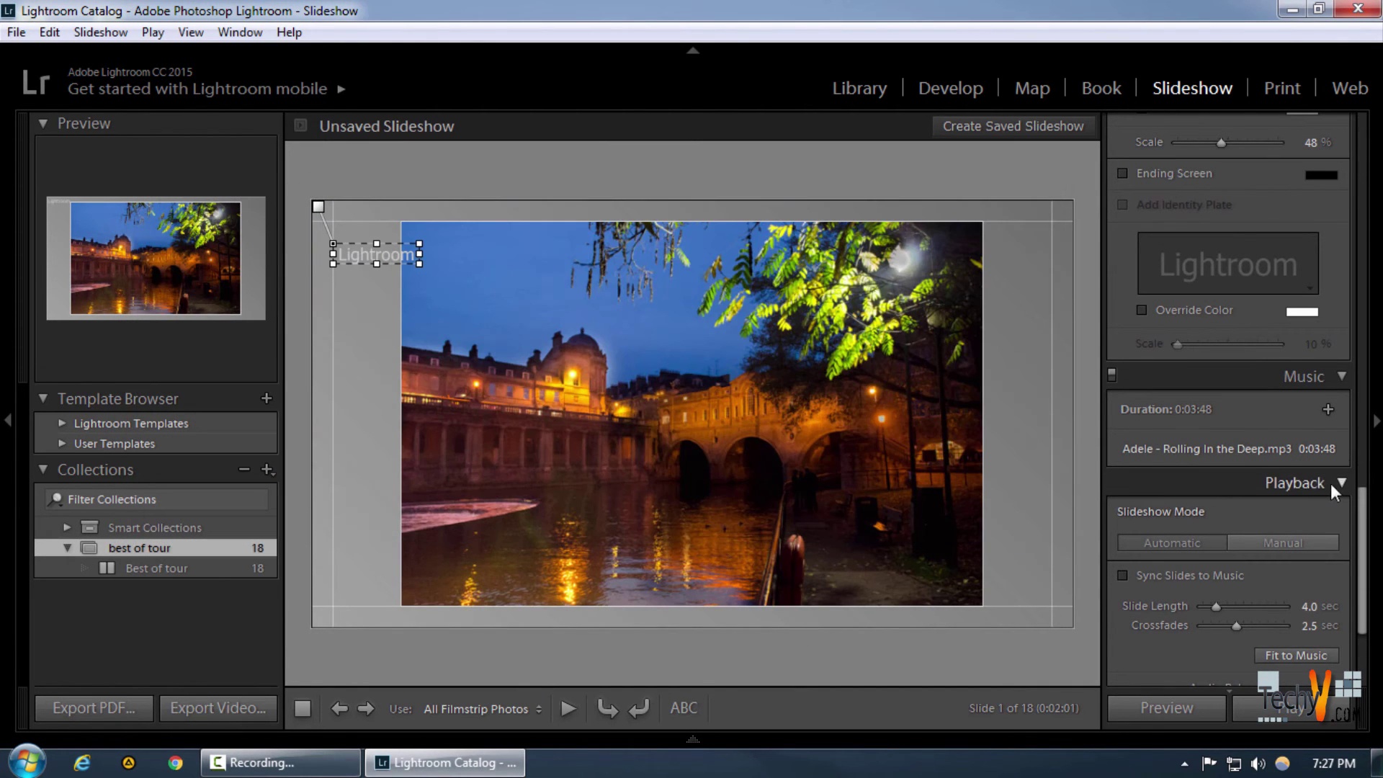
click(1239, 448)
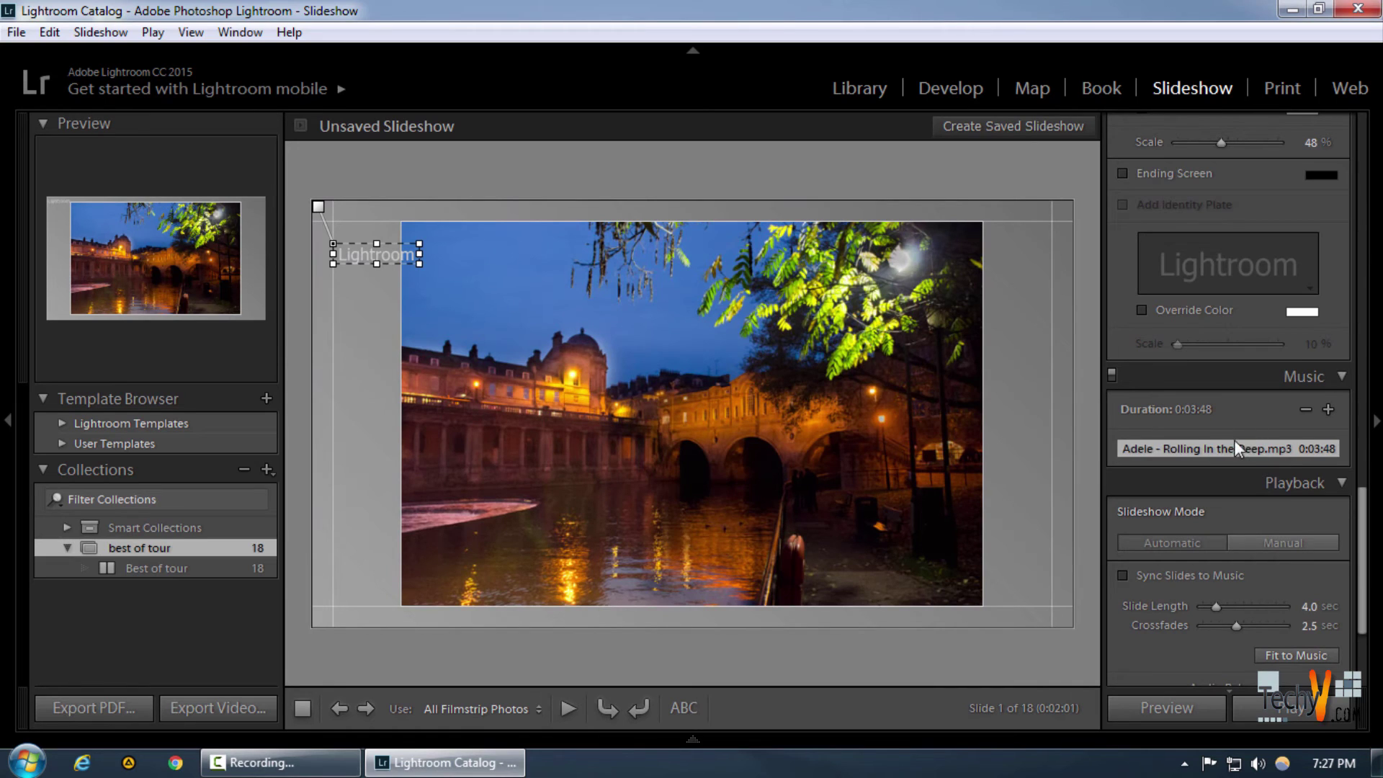
Step: Turn on Sync Slides to Music in the Playback panel
click(1125, 576)
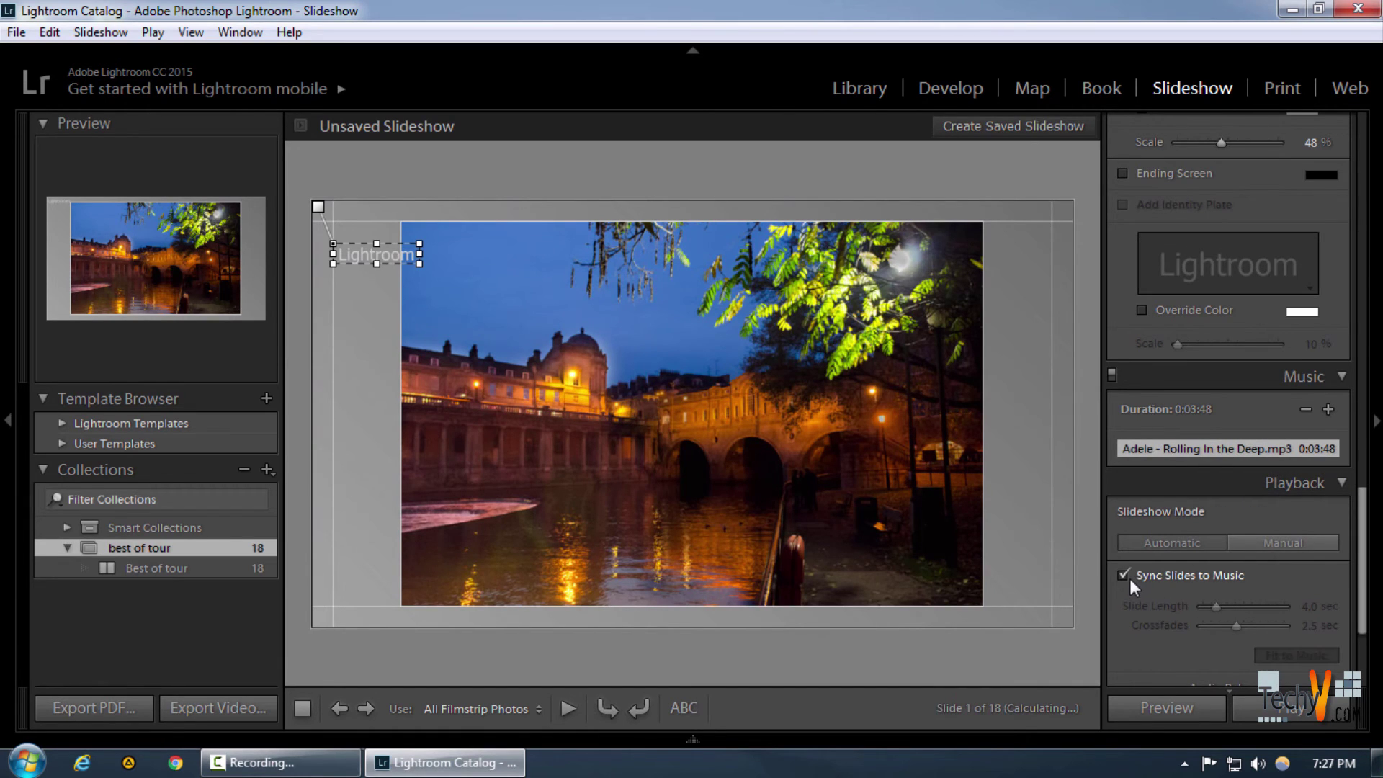
scroll(1218, 603, down, 3)
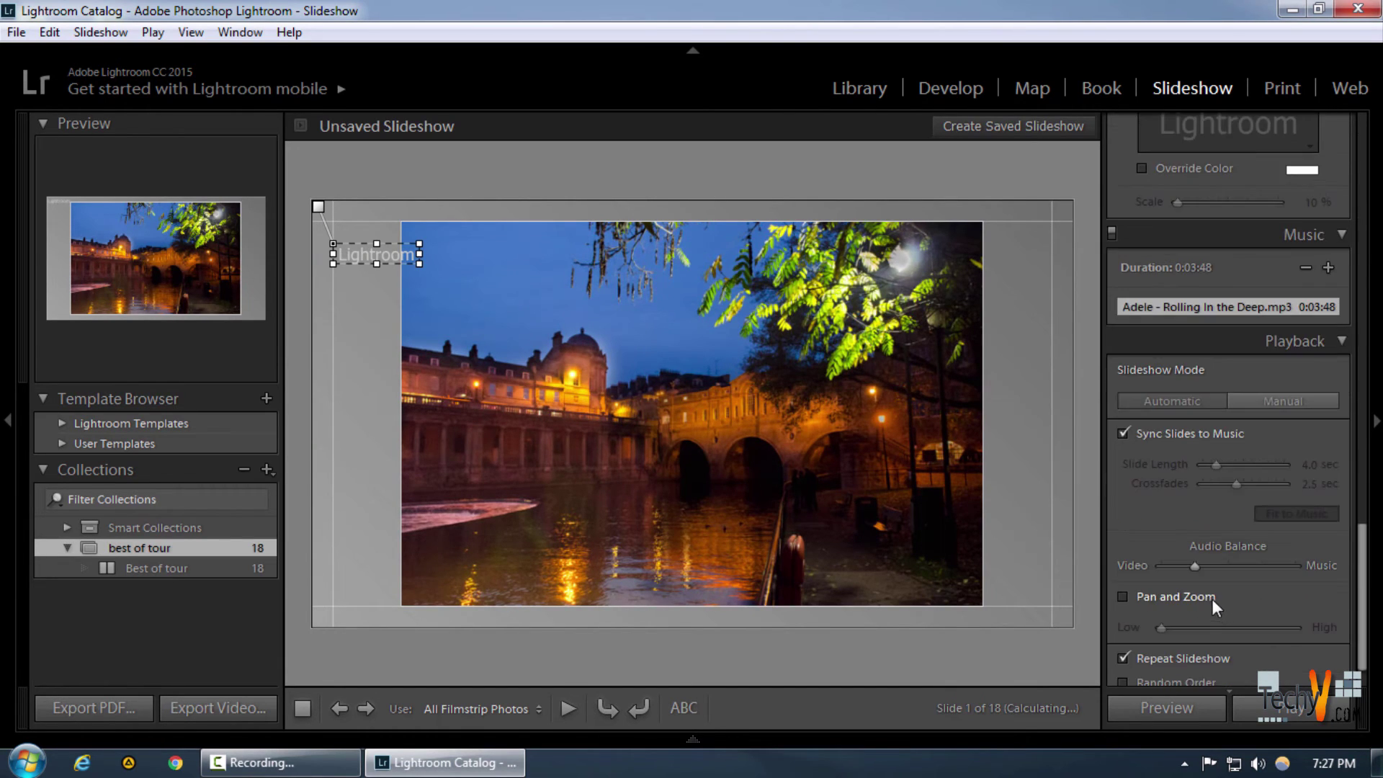
click(1147, 433)
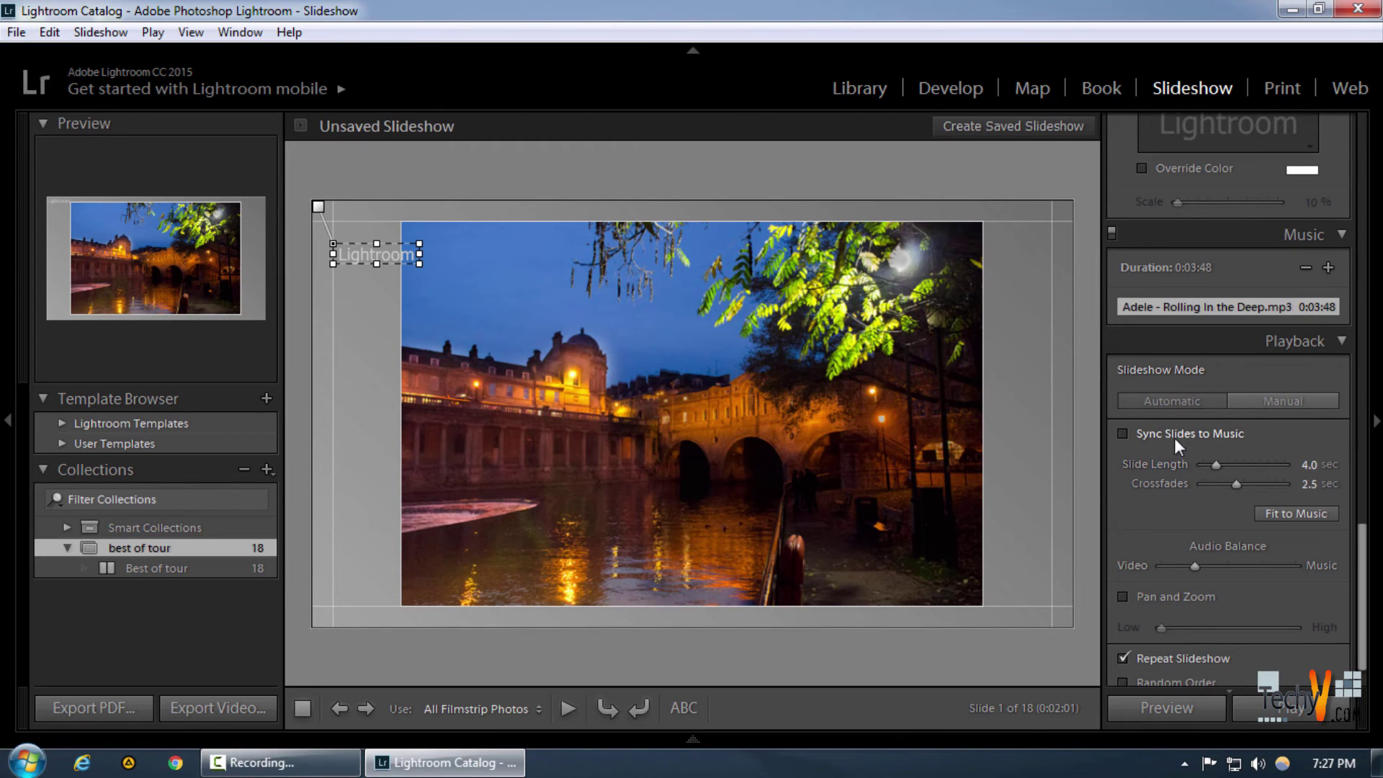
click(1176, 432)
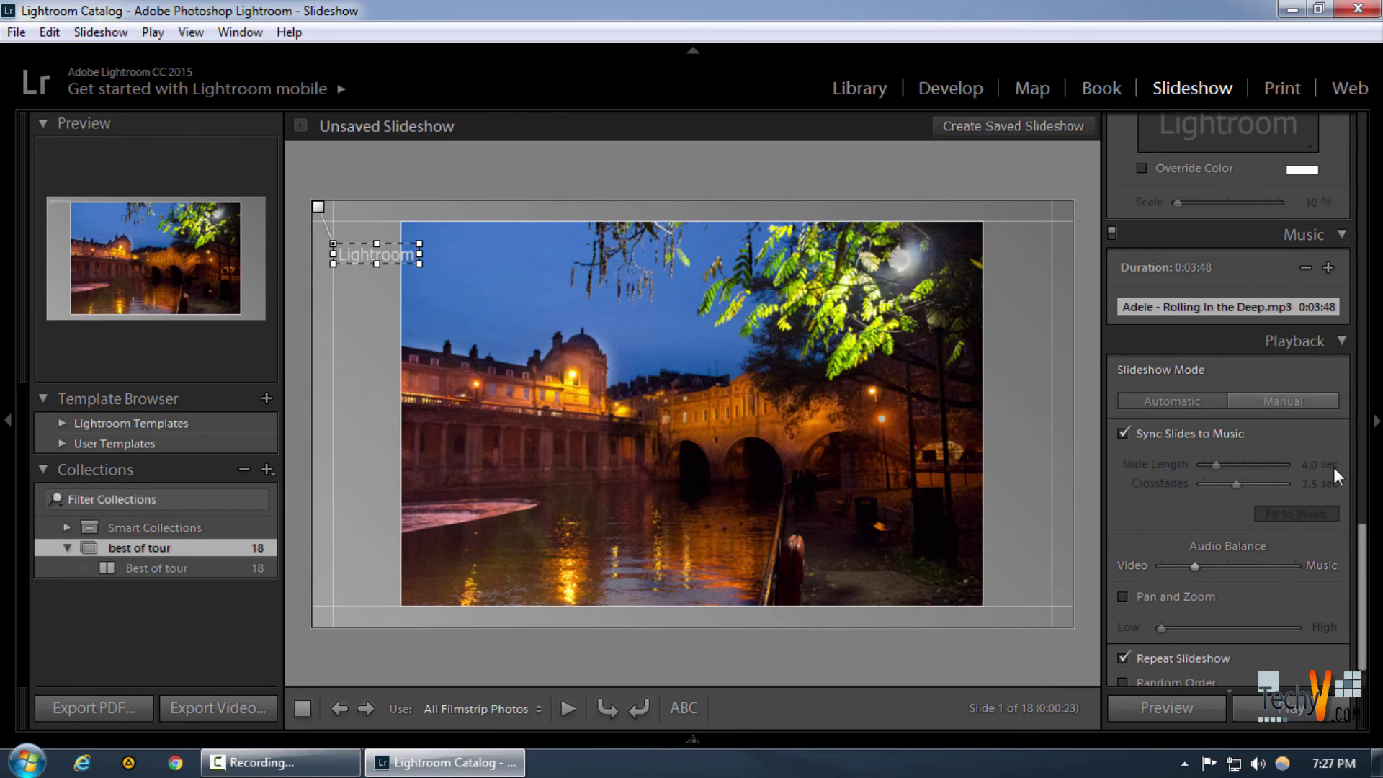
Step: Try a 6.4-second Slide Length, then re-enable Sync Slides to Music
click(1152, 432)
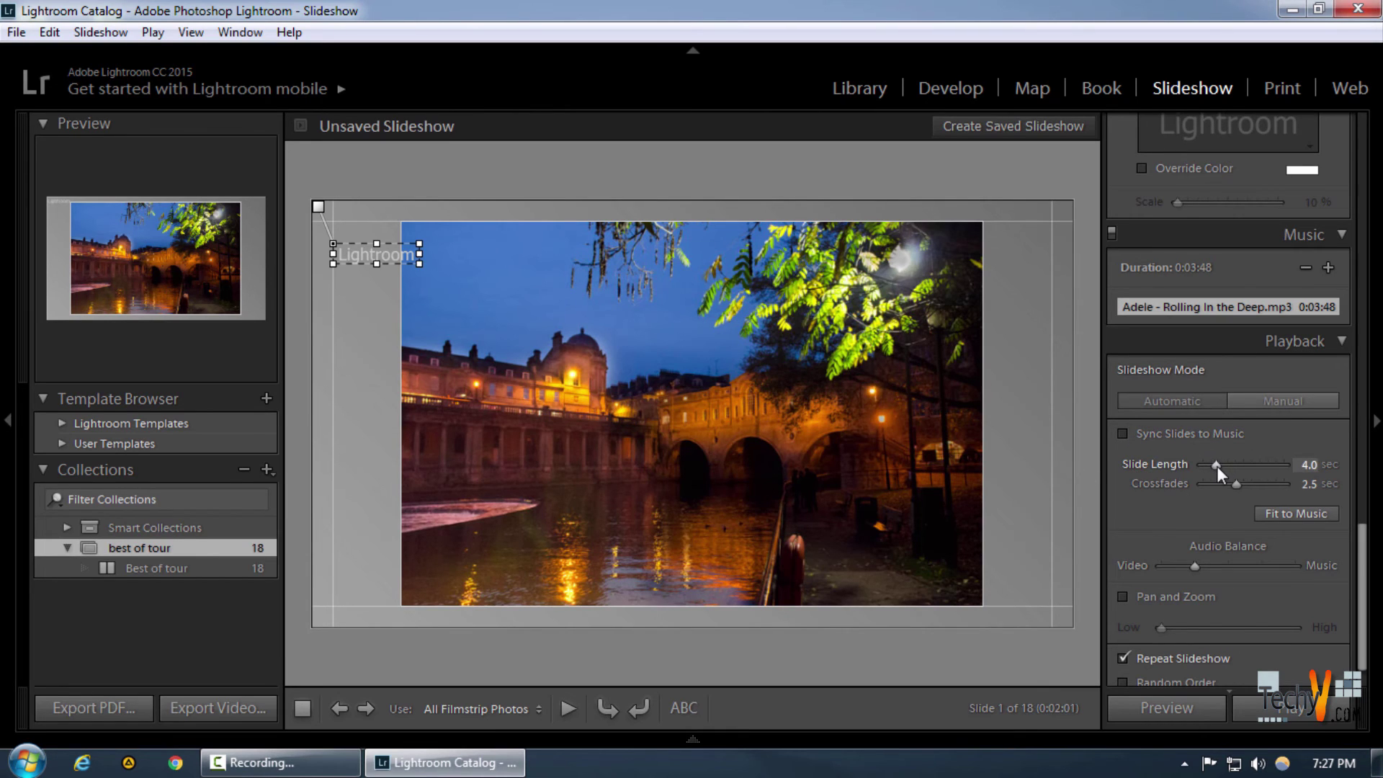
mouse_move(1217, 466)
mouse_down()
mouse_move(1230, 466)
mouse_move(1216, 470)
mouse_up()
click(1149, 437)
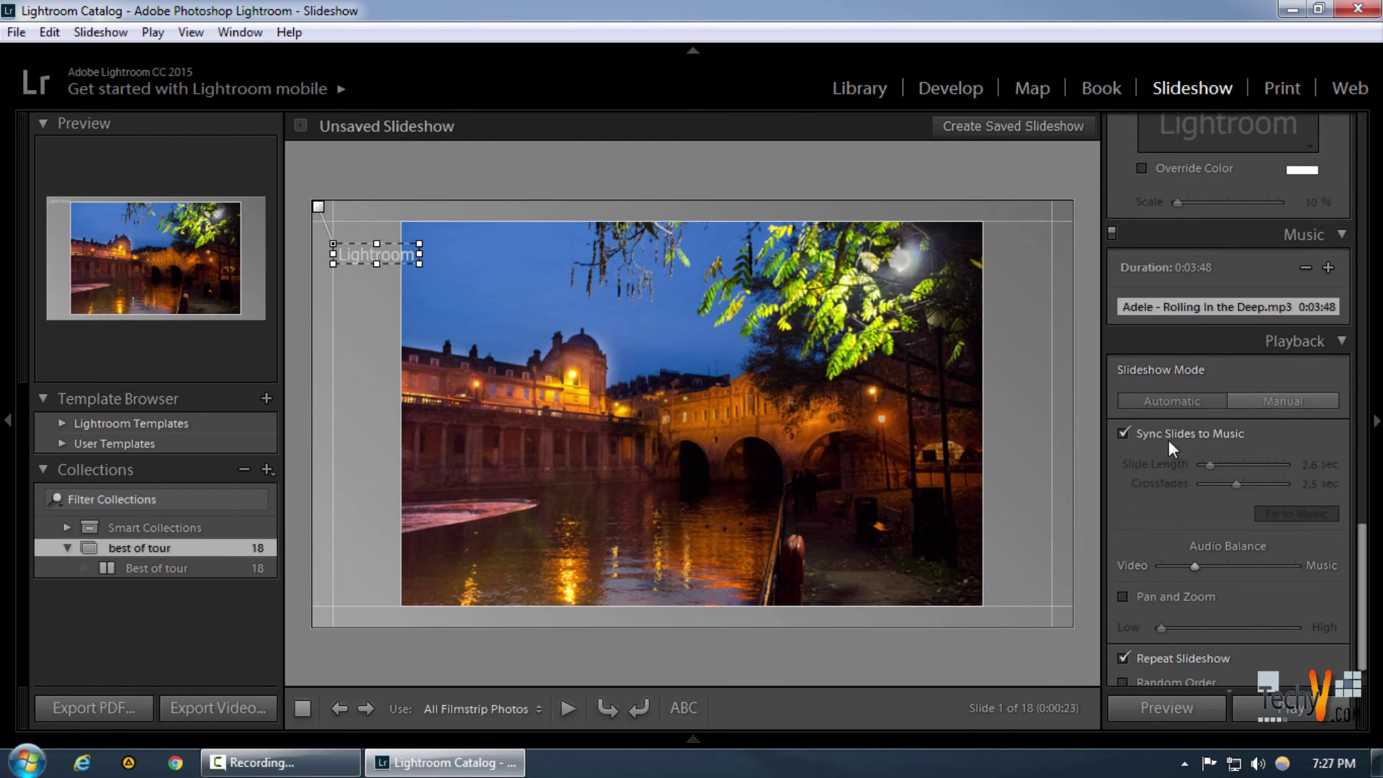
Step: Shift the Audio Balance slightly toward Video, leaving slides synced to the music
click(1169, 437)
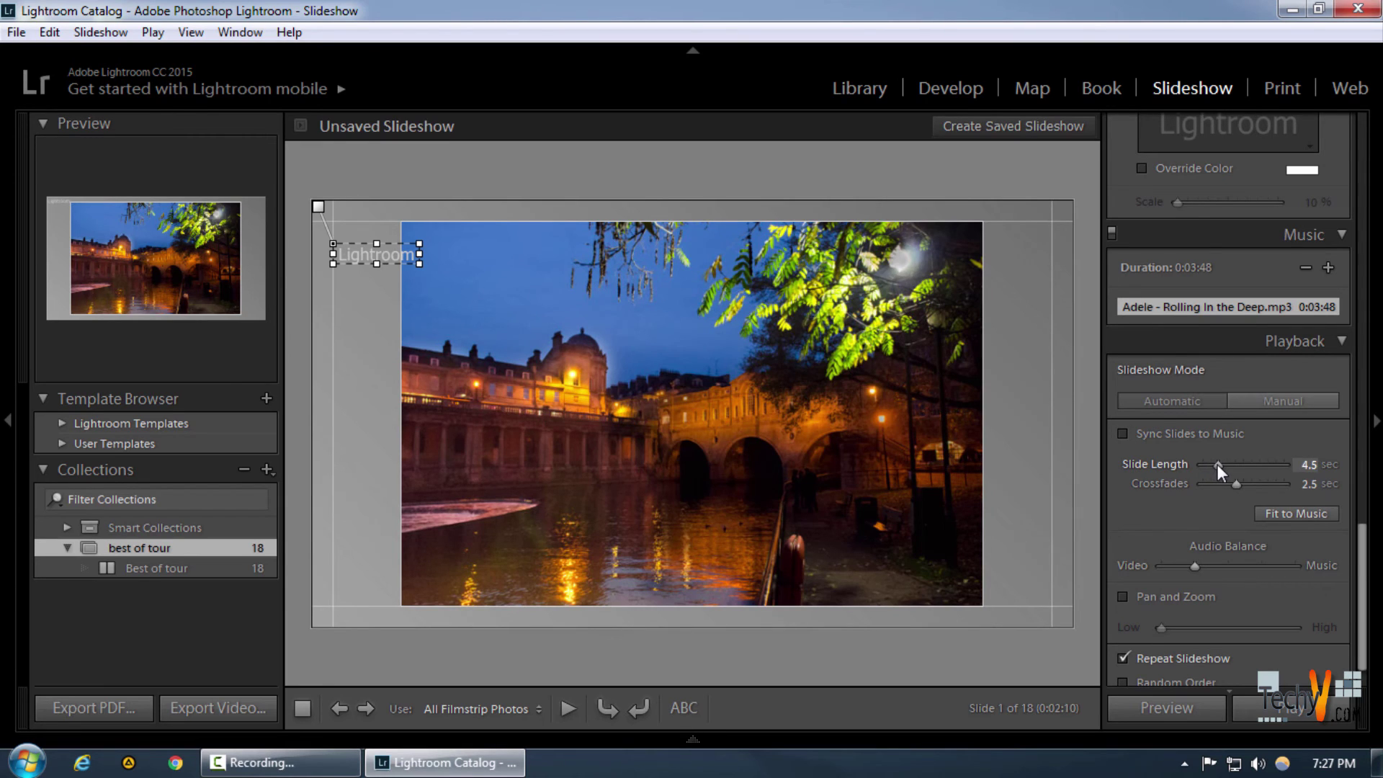
click(1164, 434)
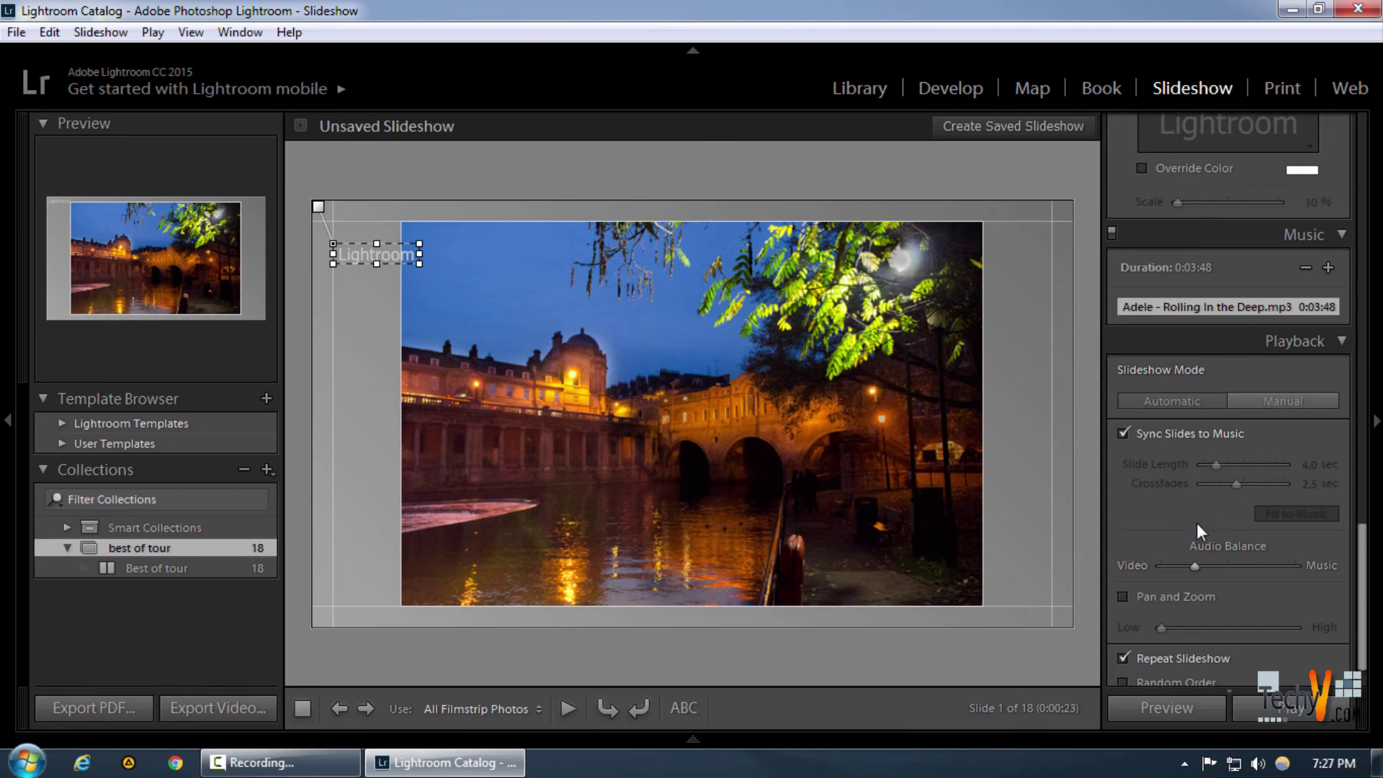
scroll(1179, 532, down, 2)
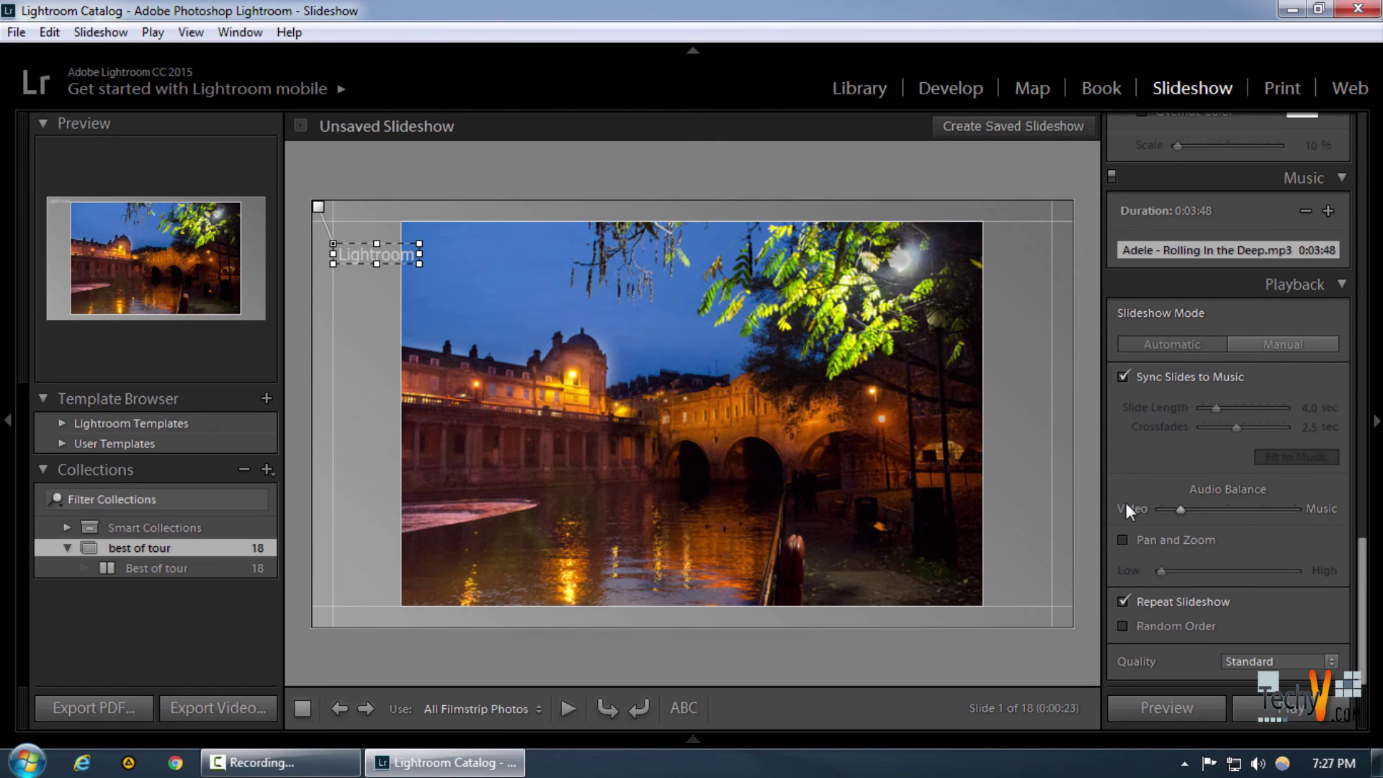
drag(1181, 511, 1184, 513)
Step: Review the slideshow playback Quality options and keep it set to Standard
click(1265, 660)
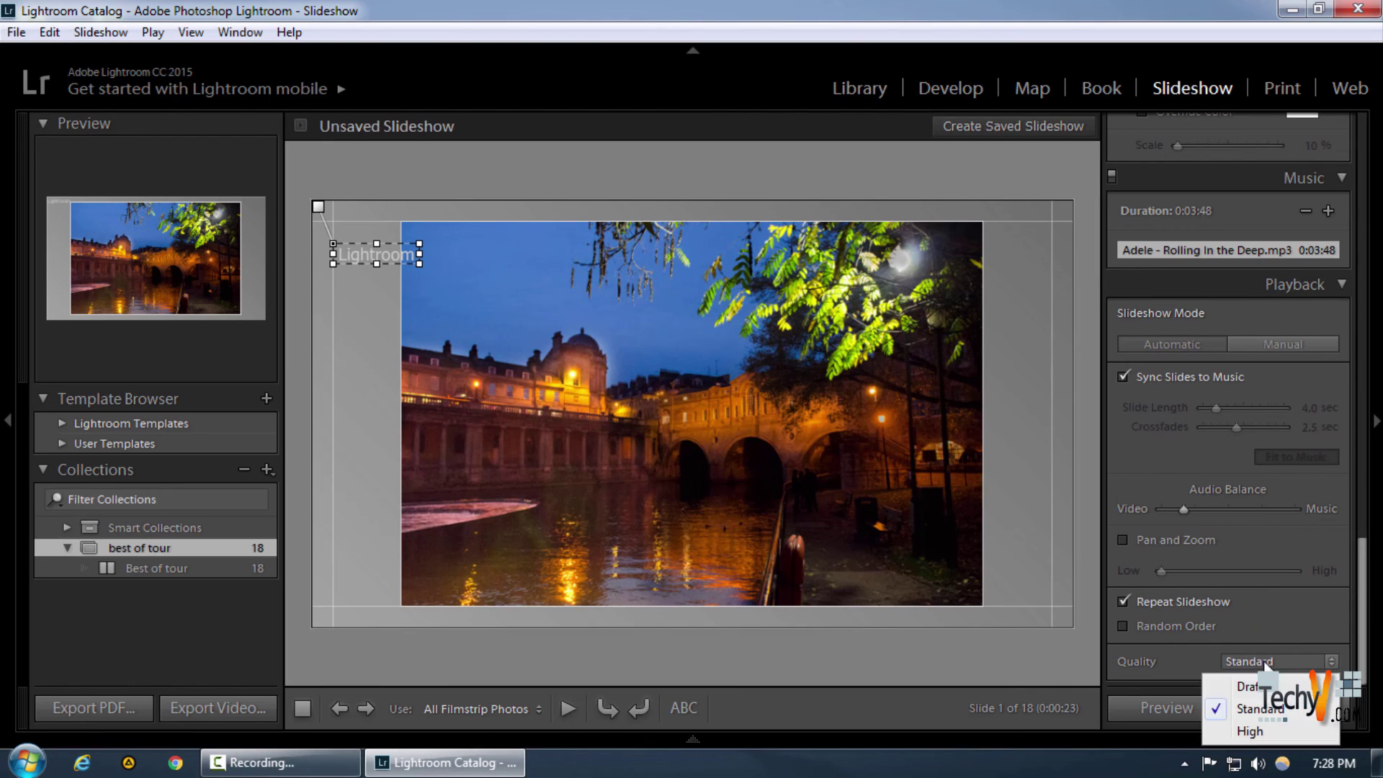
click(1189, 654)
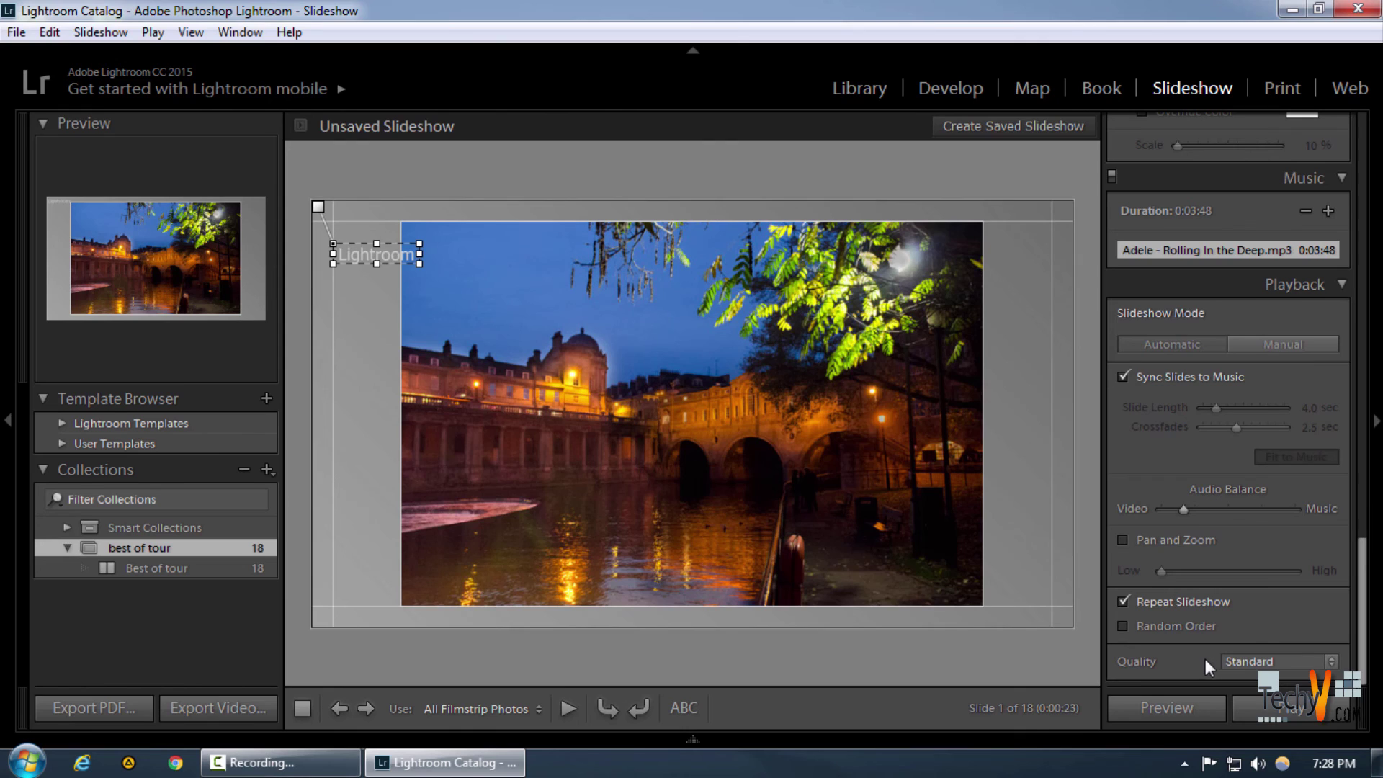
click(1270, 661)
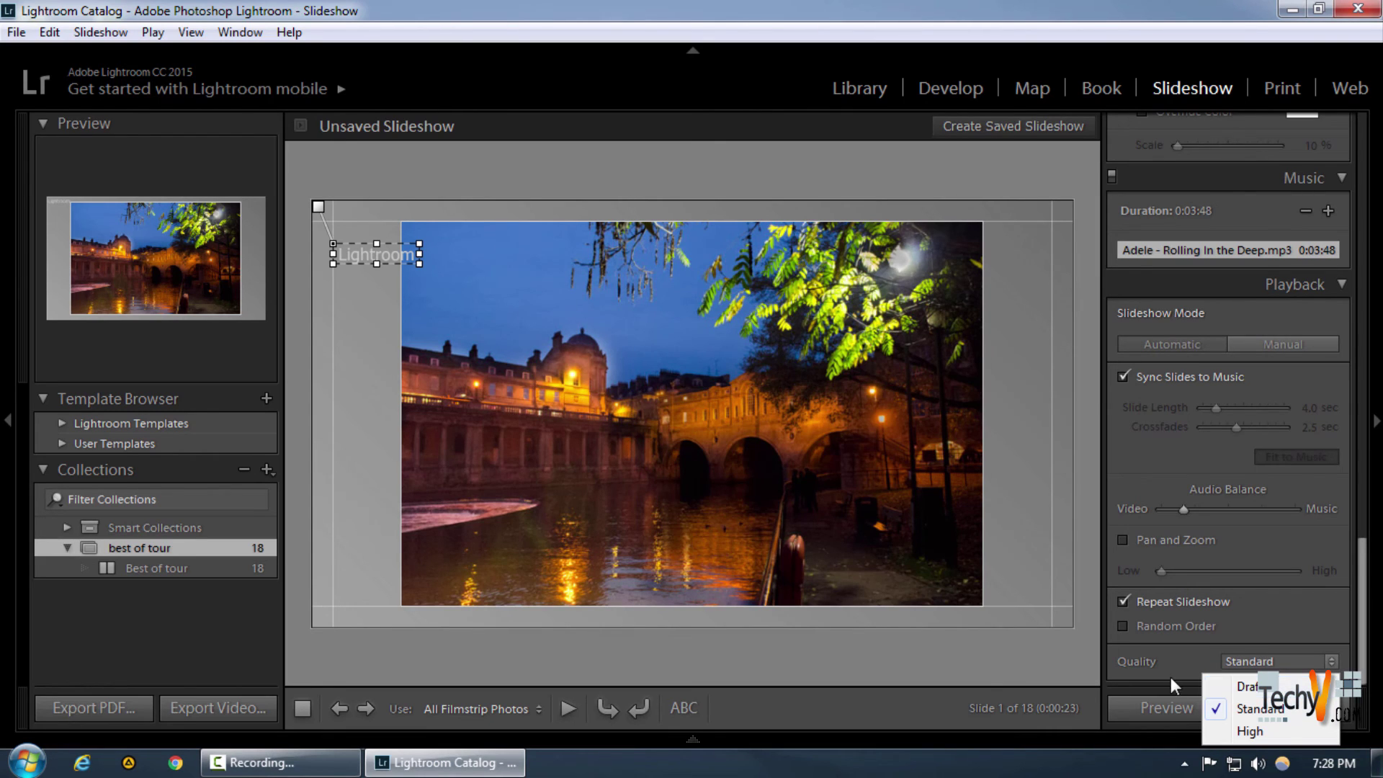
click(1263, 712)
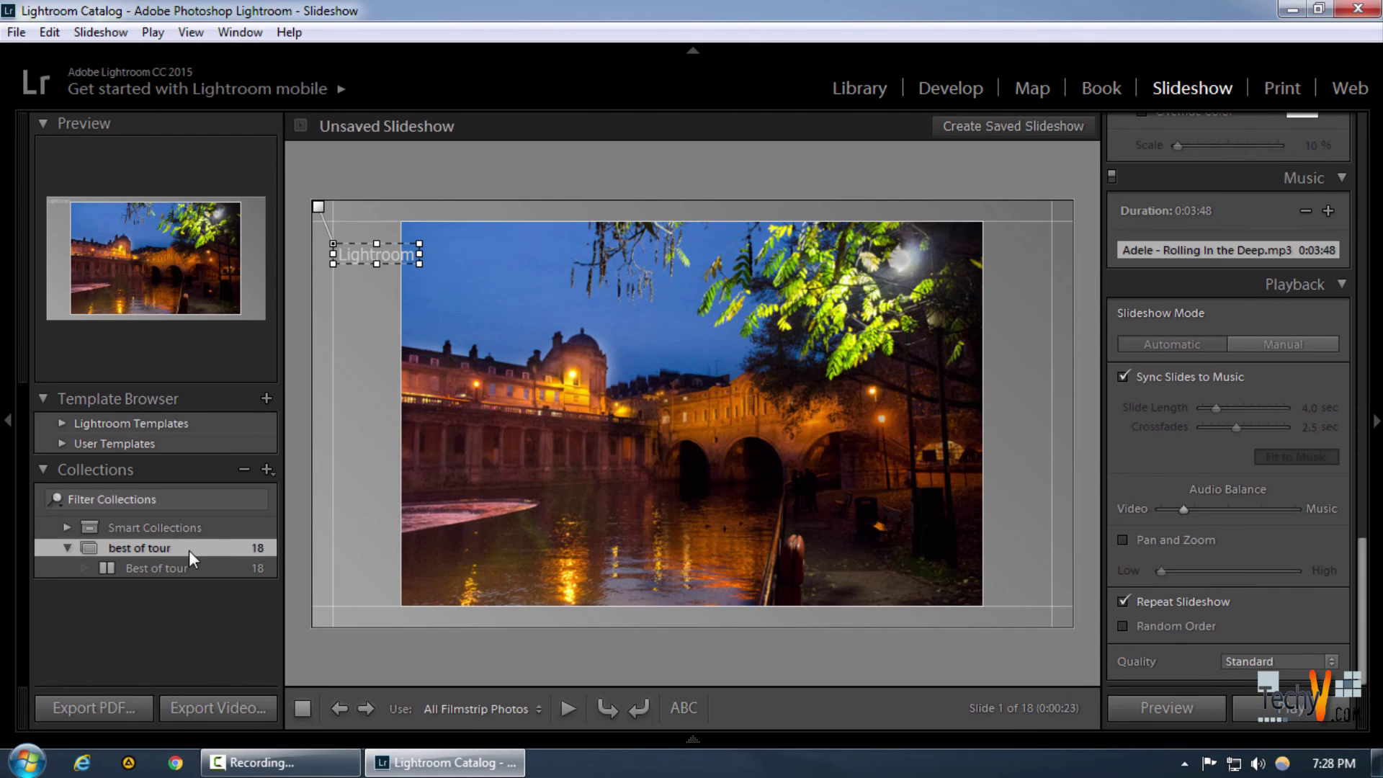
Step: Open Export Slideshow to Video, review file types and presets, keep 720p (16:9), then cancel
click(199, 709)
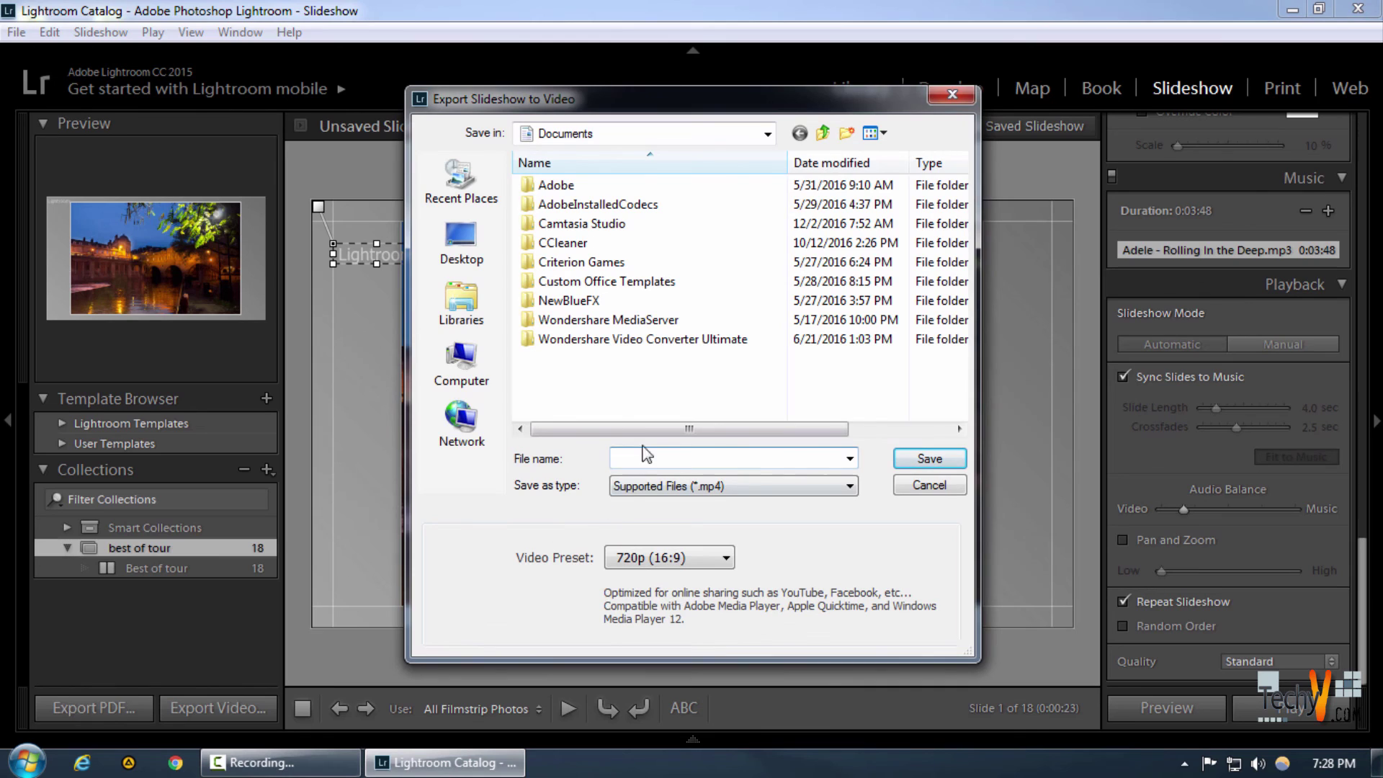
click(651, 486)
click(651, 486)
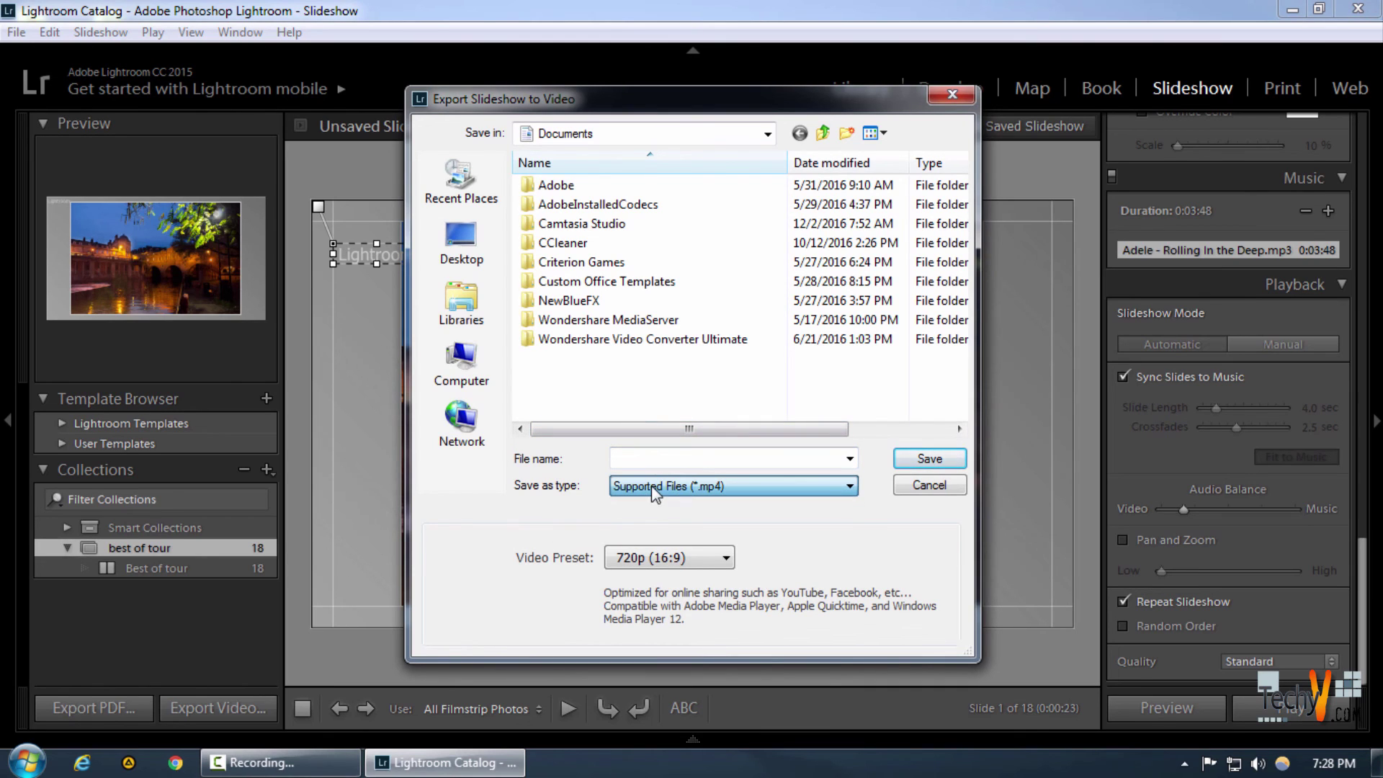
click(638, 559)
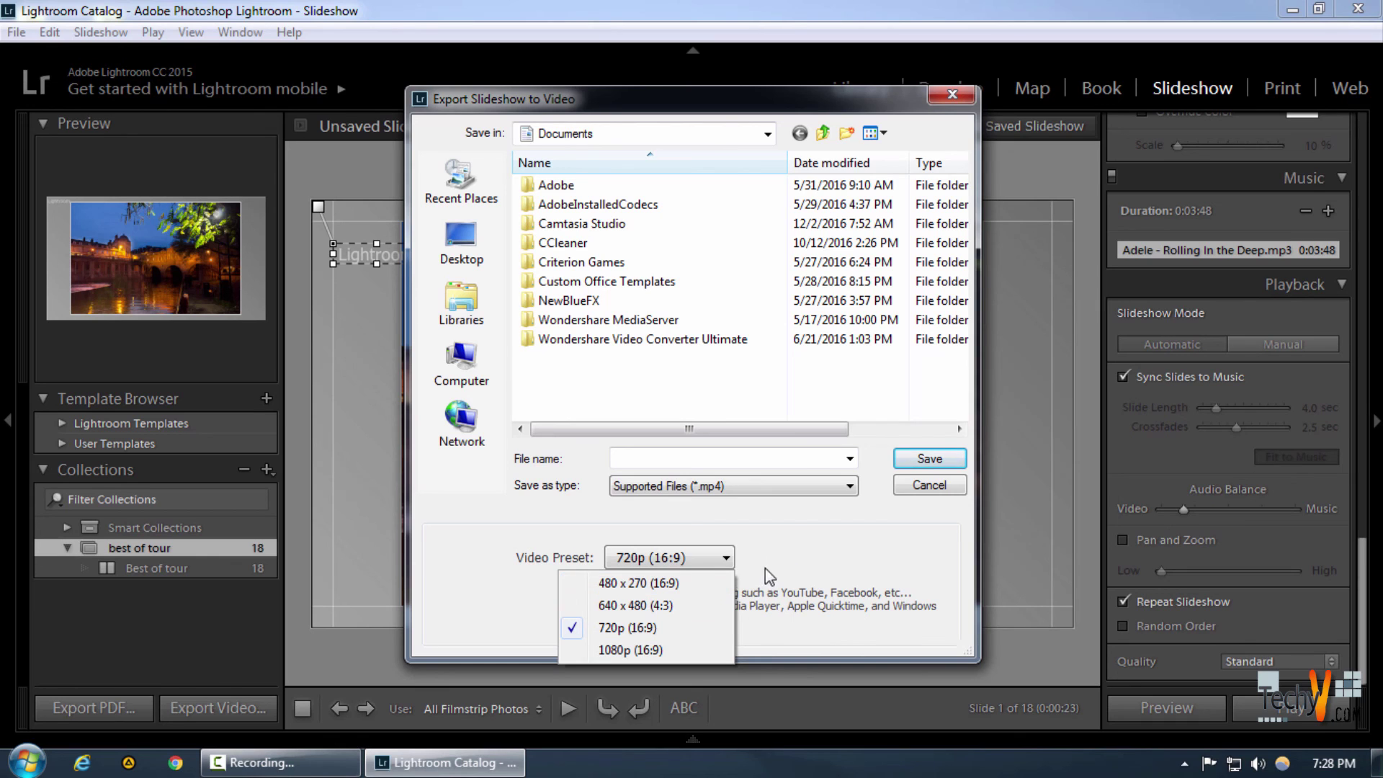
click(849, 551)
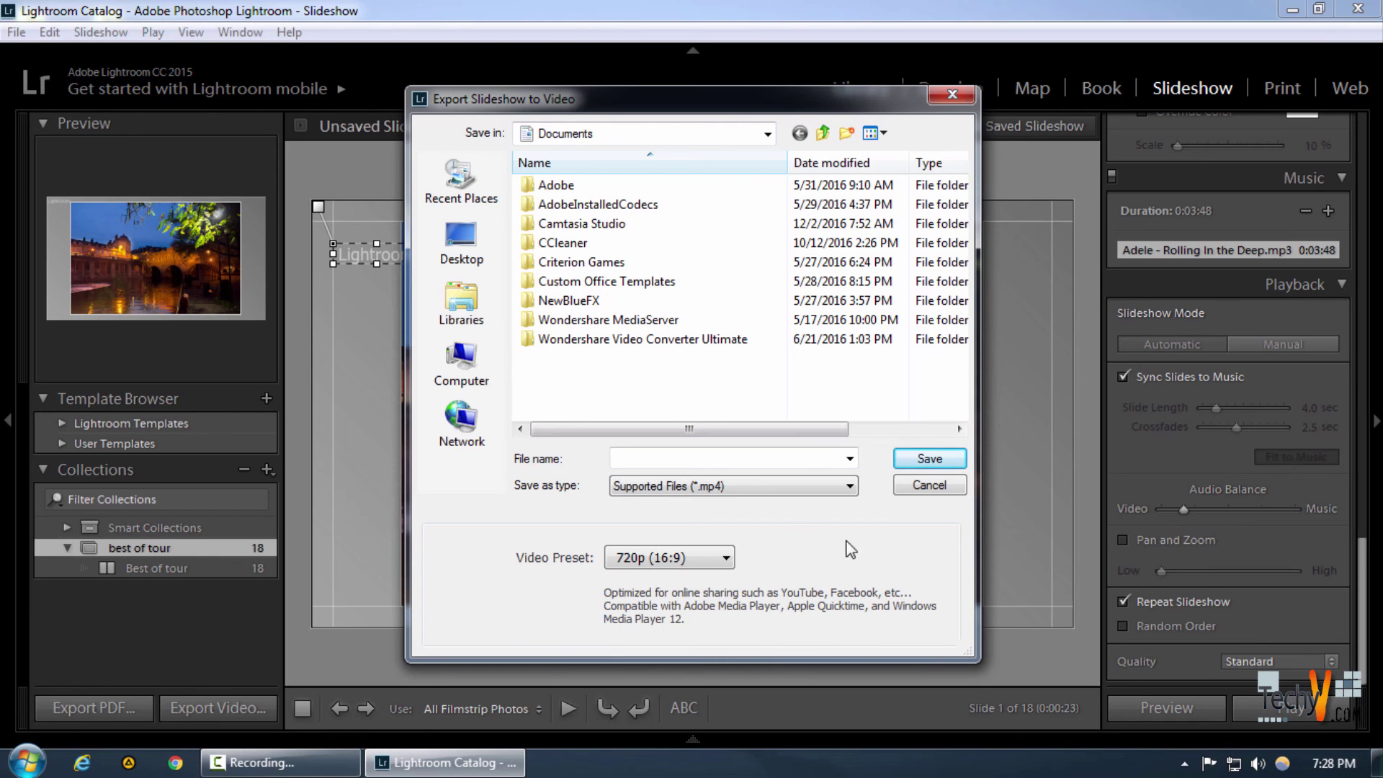
click(928, 487)
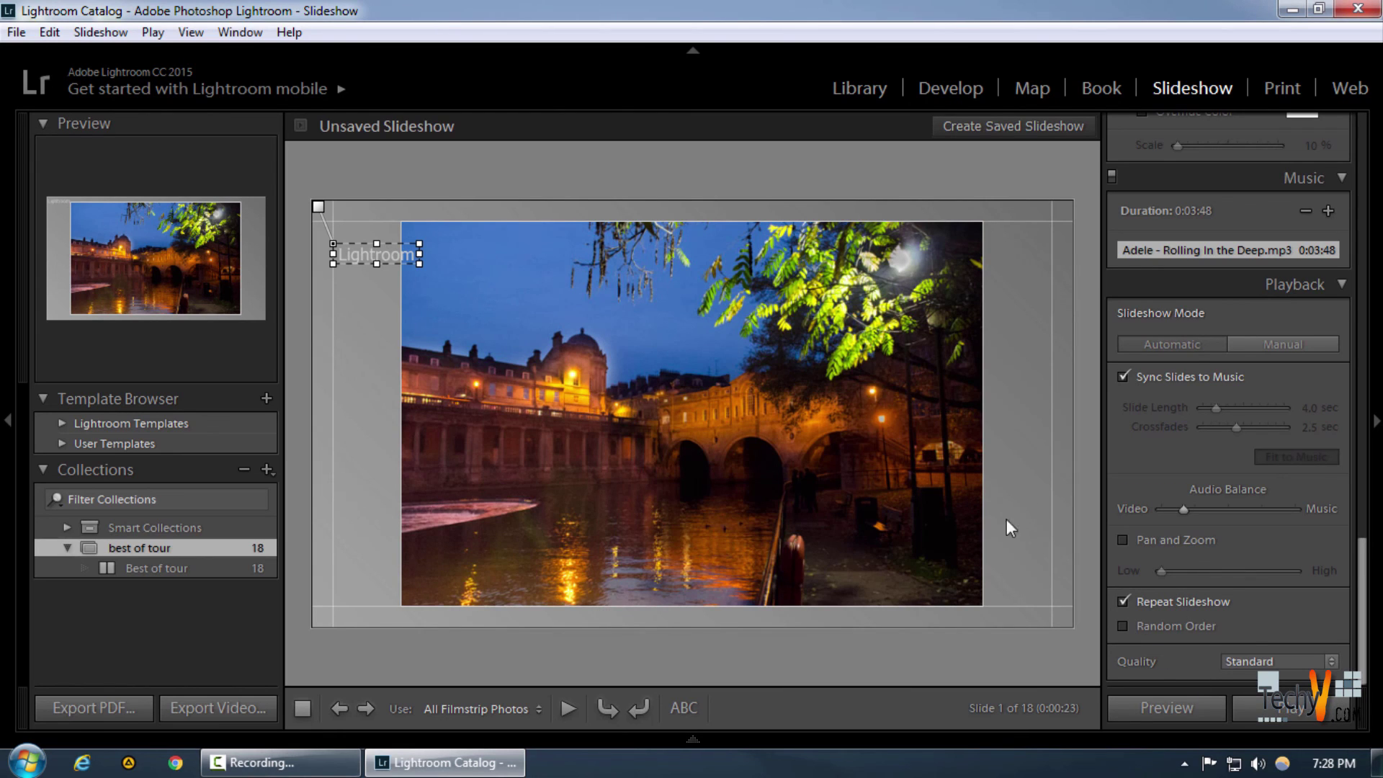
click(1049, 125)
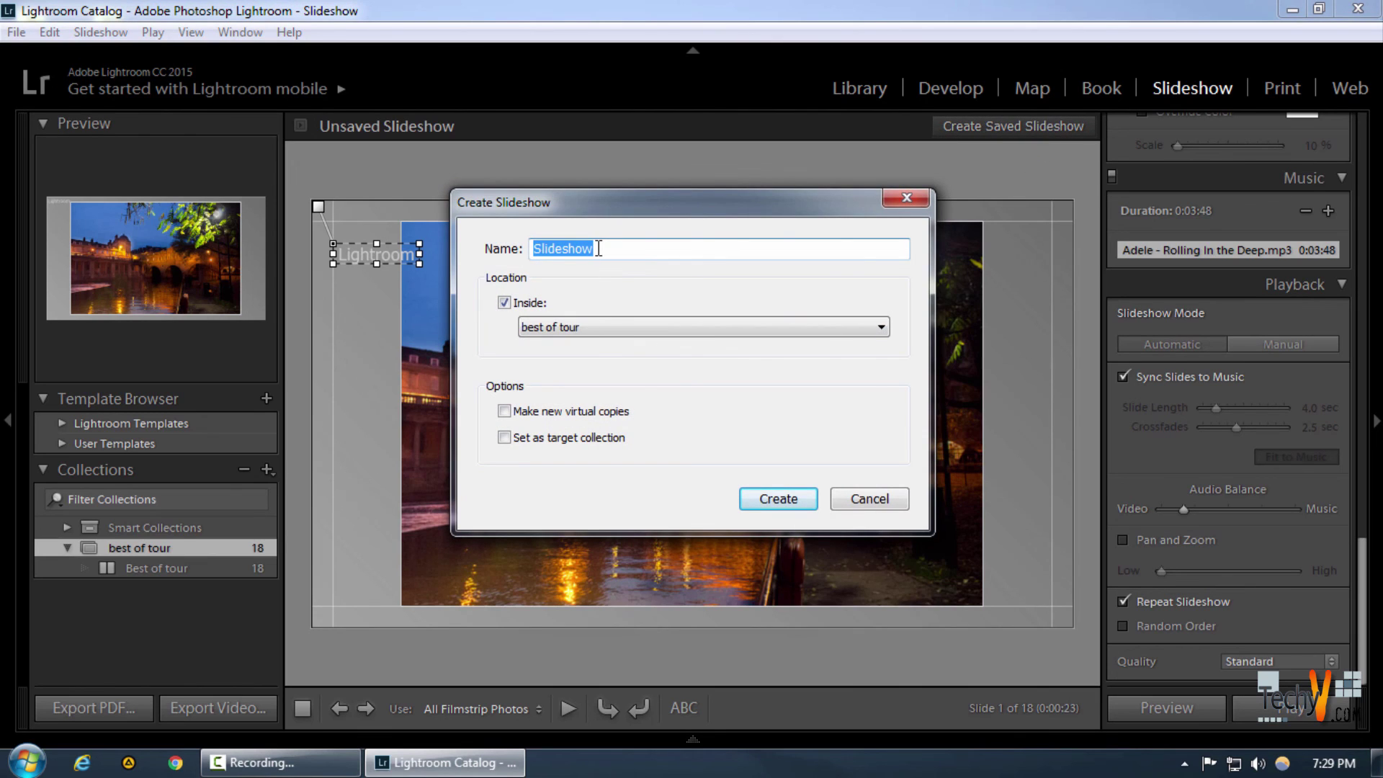
text(Best of Tour)
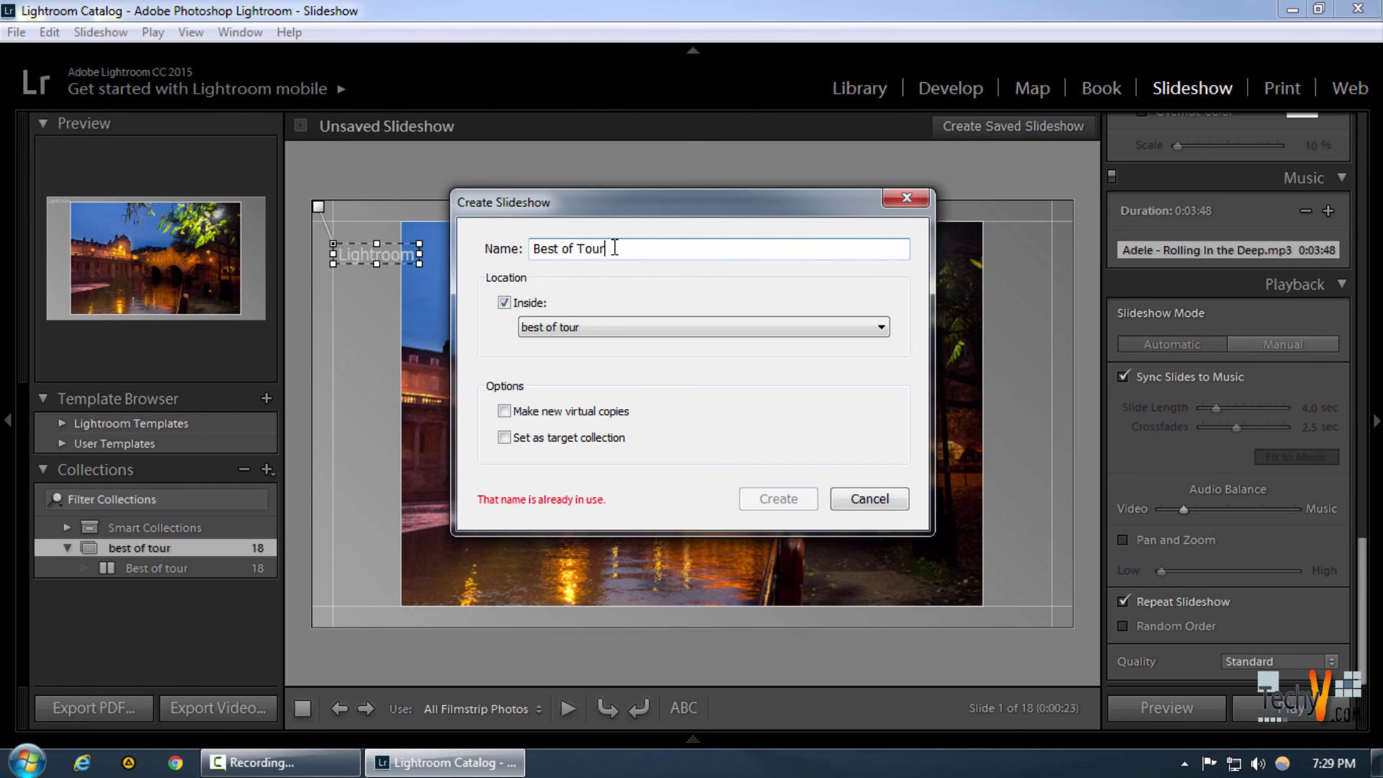
text(1)
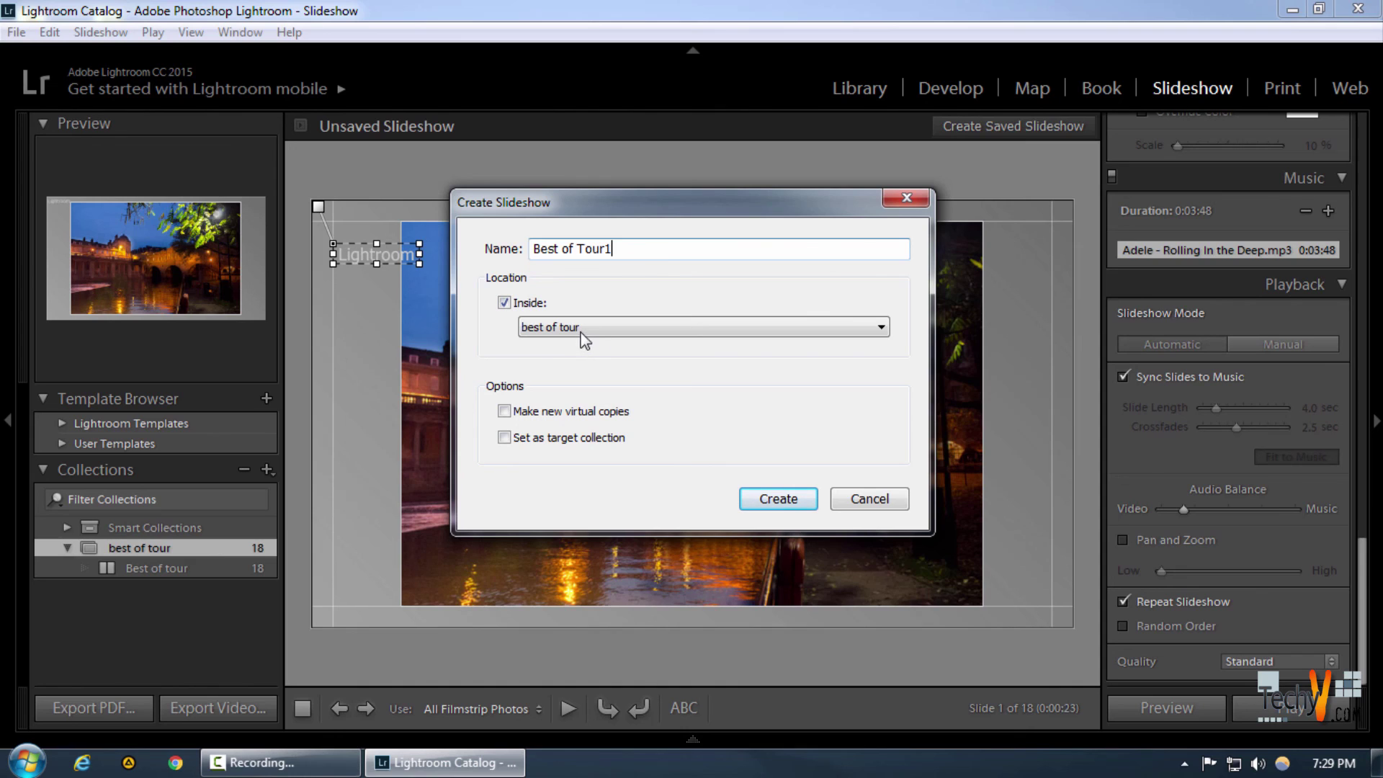
click(888, 500)
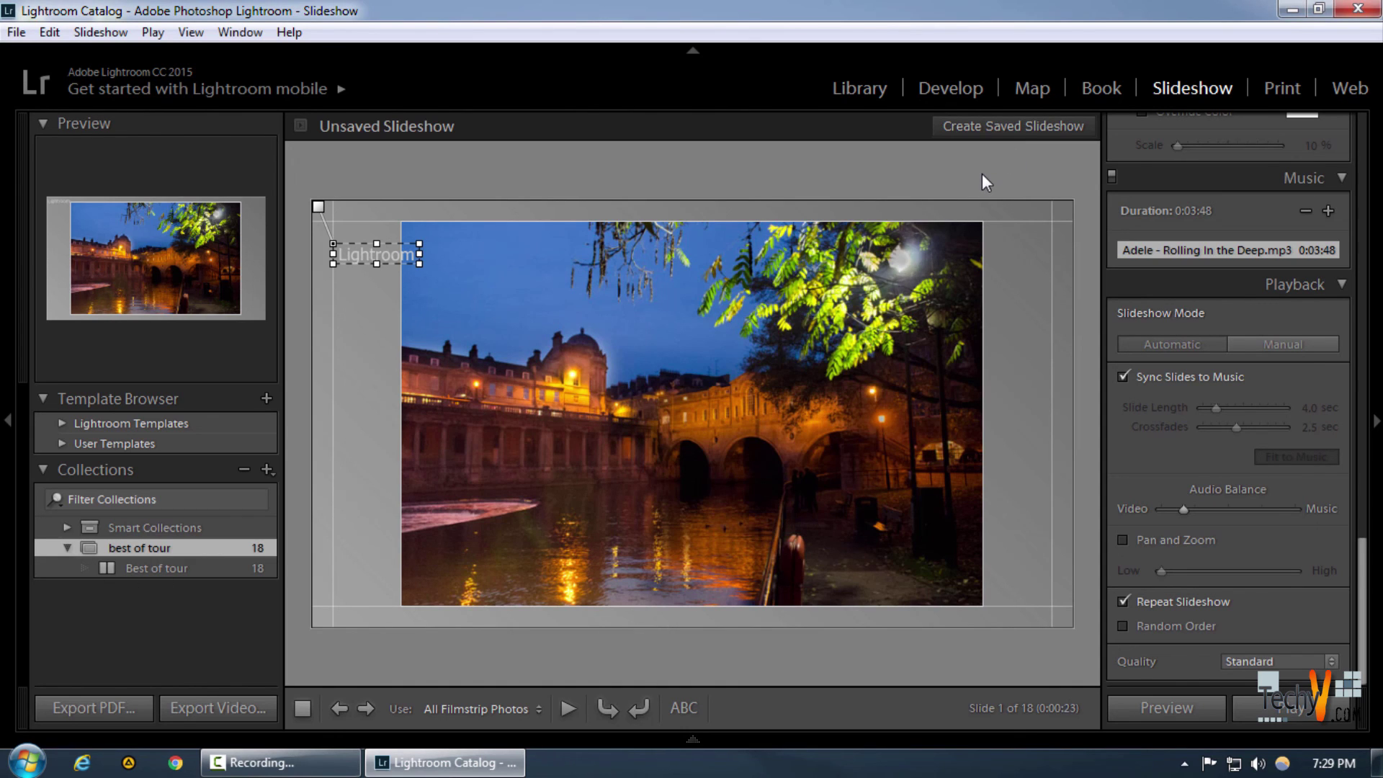